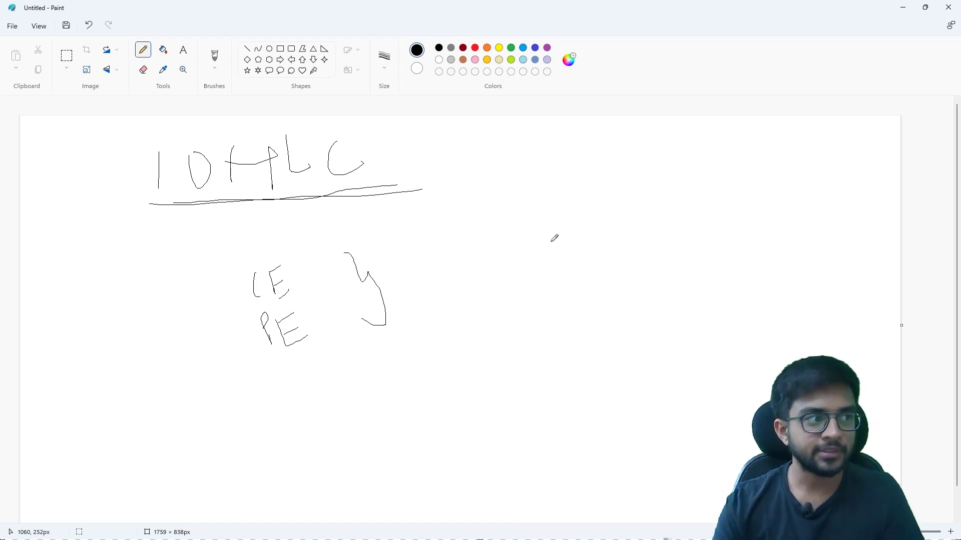
Draw a curved stroke over the handwritten OHLC heading, from its upper left around to the end of the underline.
mouse_move(136, 140)
left_mouse_down()
mouse_move(393, 133)
mouse_move(430, 173)
mouse_move(424, 181)
left_mouse_up()
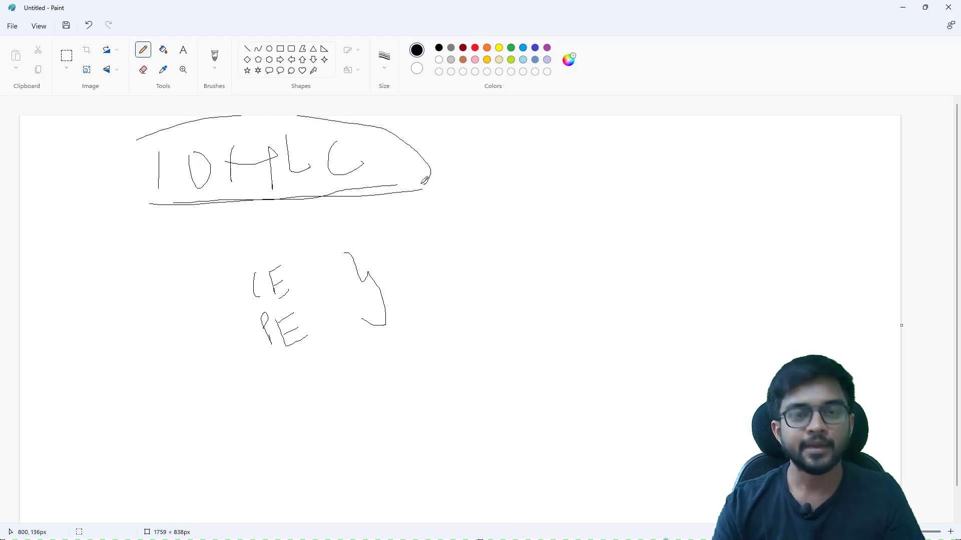
Switch to the KK024_final workbook in Excel and look through row 8 from SellValue back to tr_time.
key("alt+Tab")
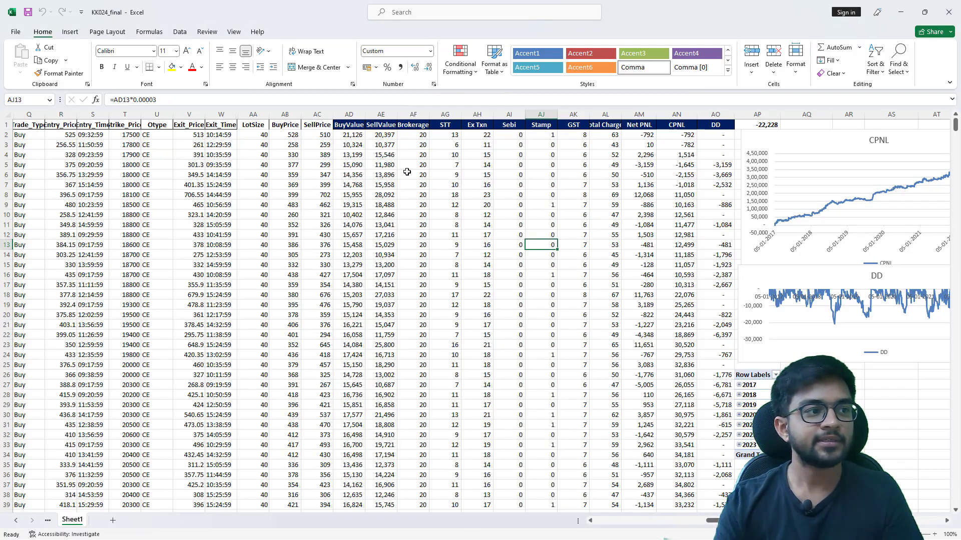
left_click(386, 194)
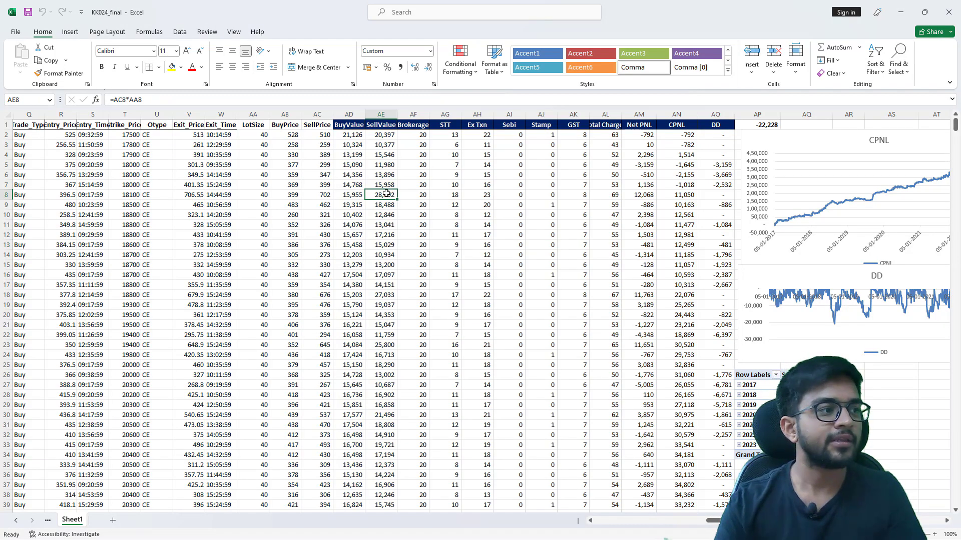
key("Left")
key("Left")
key("Left")
key("Left")
key("Left")
key("Left")
key("Left")
key("Left")
key("Left")
key("Left")
key("Left")
key("Left")
key("Left")
key("Left")
key("Left")
key("Left")
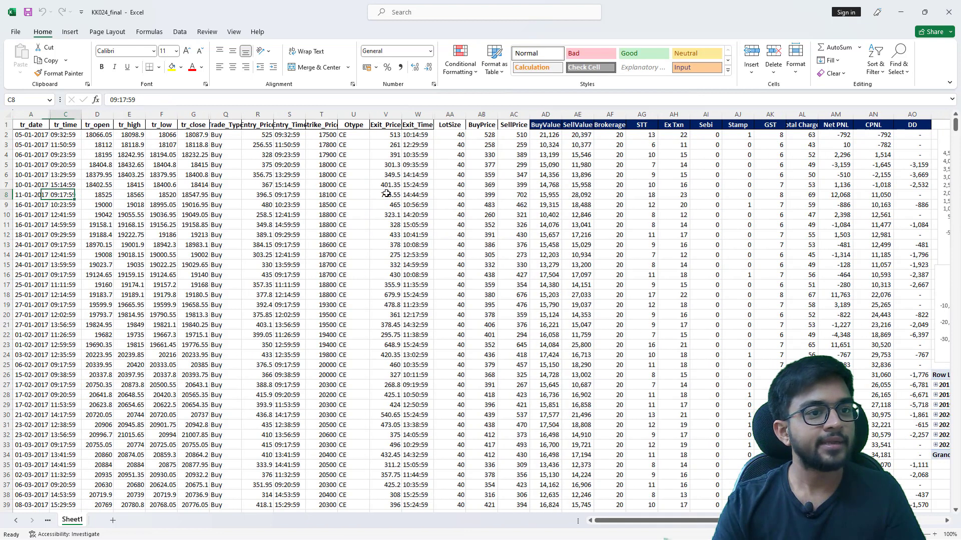
Look across the trade columns from the OHLC prices through entry, strike and exit data to SellValue.
key("Right")
key("Right")
key("Right")
key("Right")
key("Right")
key("Right")
key("Right")
key("Right")
key("Right")
key("Right")
key("Right")
key("Right")
key("Right")
key("Right")
key("Up")
key("Up")
key("Up")
key("Right")
key("Right")
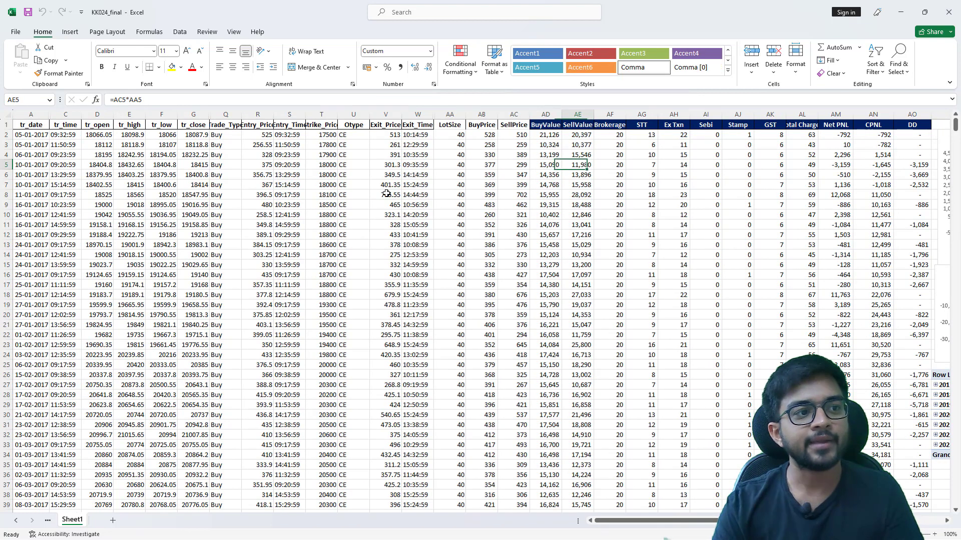
Examine the LotSize, BuyPrice and SellPrice formulas for the first trade in row 2.
key("Up")
key("Left")
key("Left")
key("Left")
key("Left")
key("Left")
key("Up")
key("Up")
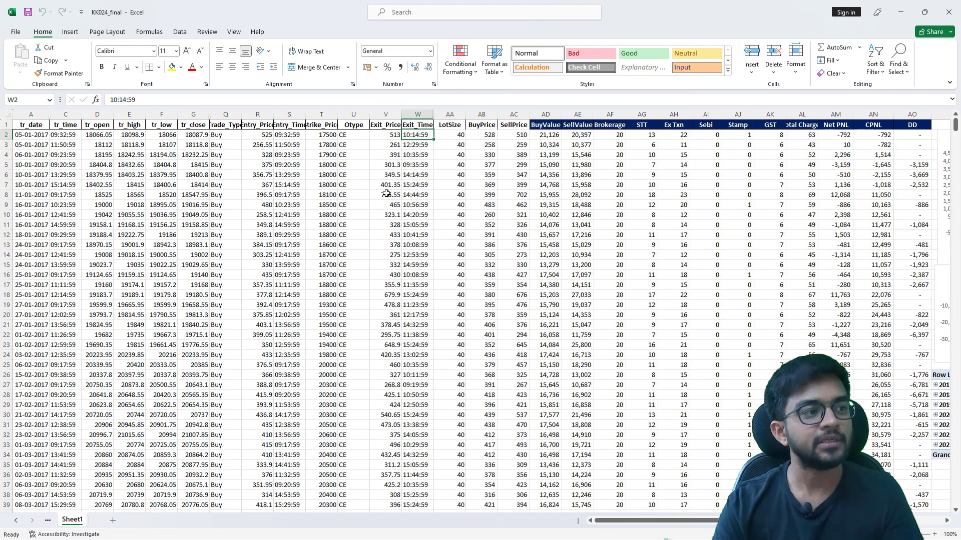
key("Right")
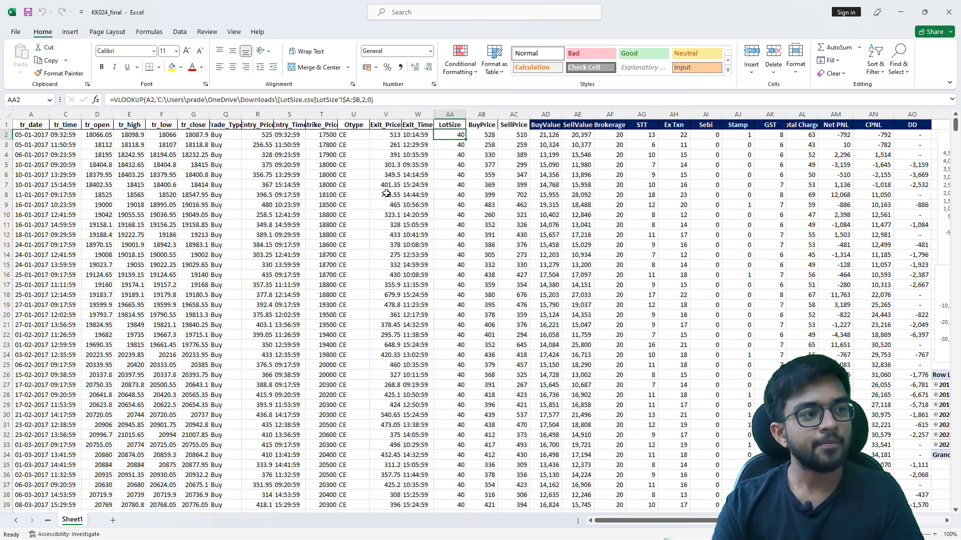
key("Down")
key("Up")
key("Right")
key("Left")
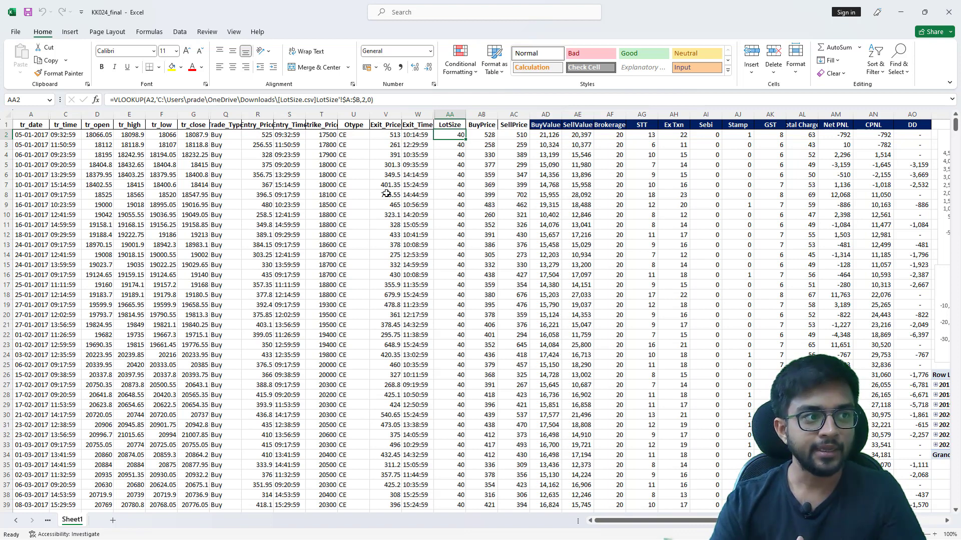
key("Right")
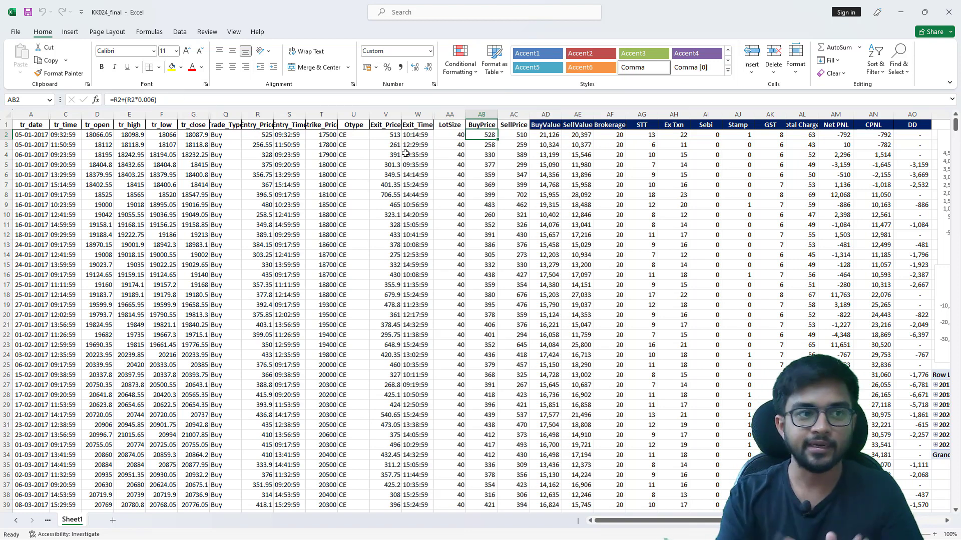
key("Right")
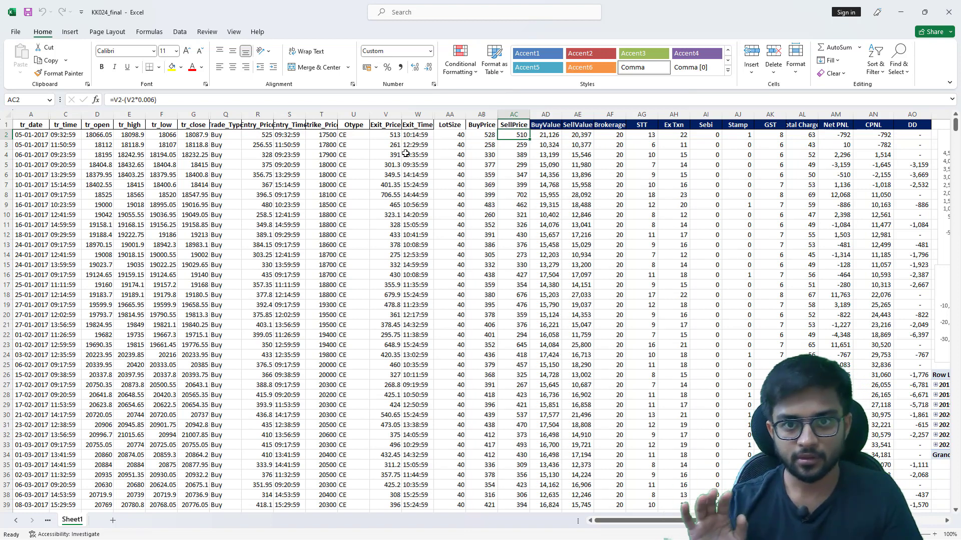
Examine the first trade's BuyValue, SellValue, Brokerage and STT cells, inspecting which cells the SellValue formula references.
key("Right")
key("Right")
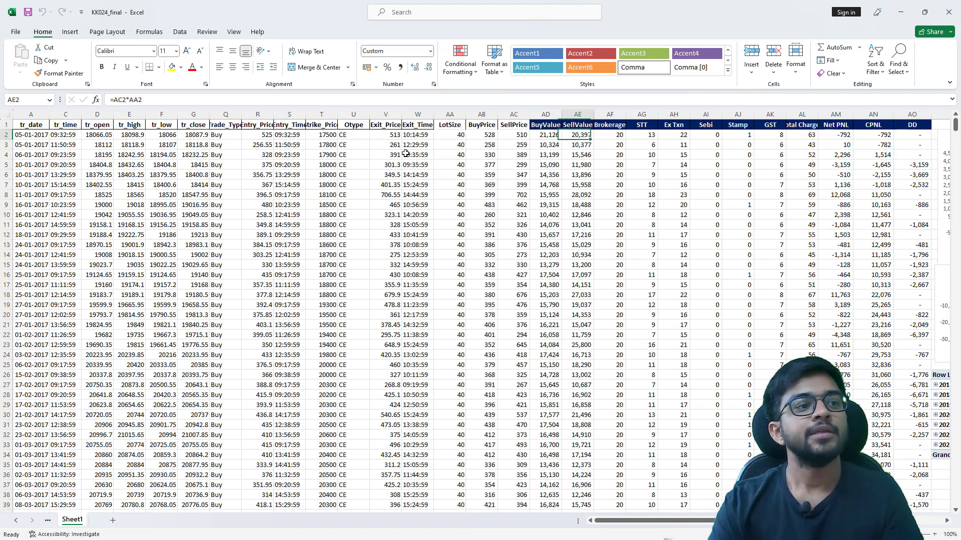
key("F2")
key("Escape")
key("Right")
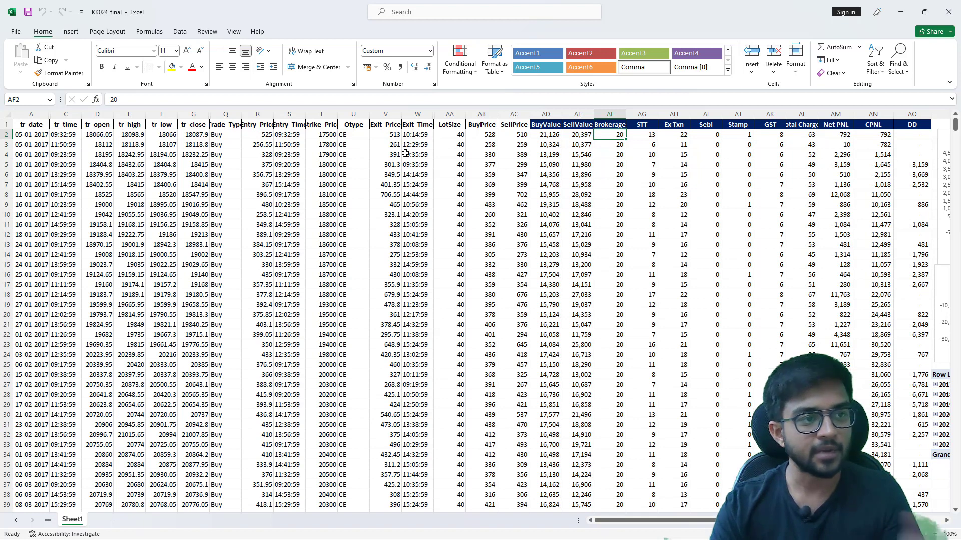
key("Right")
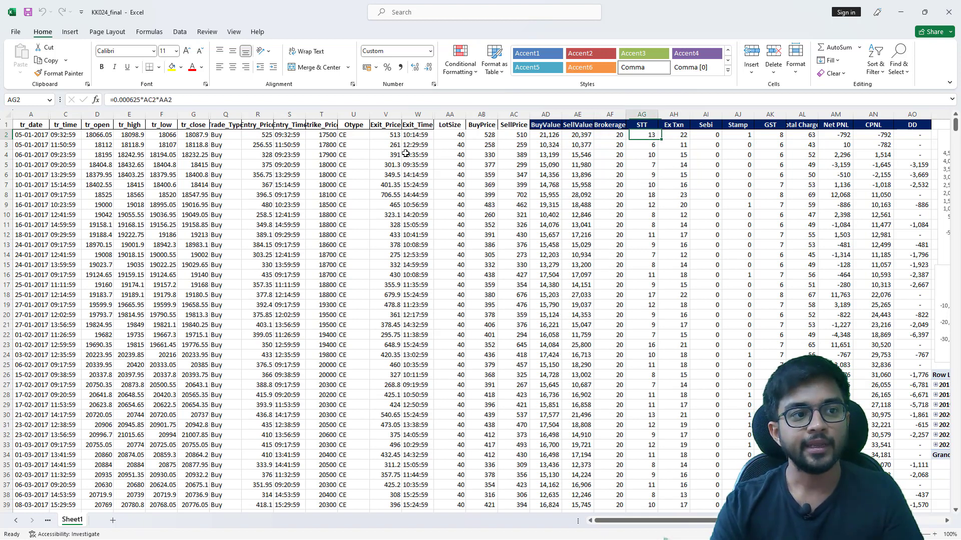
key("Left")
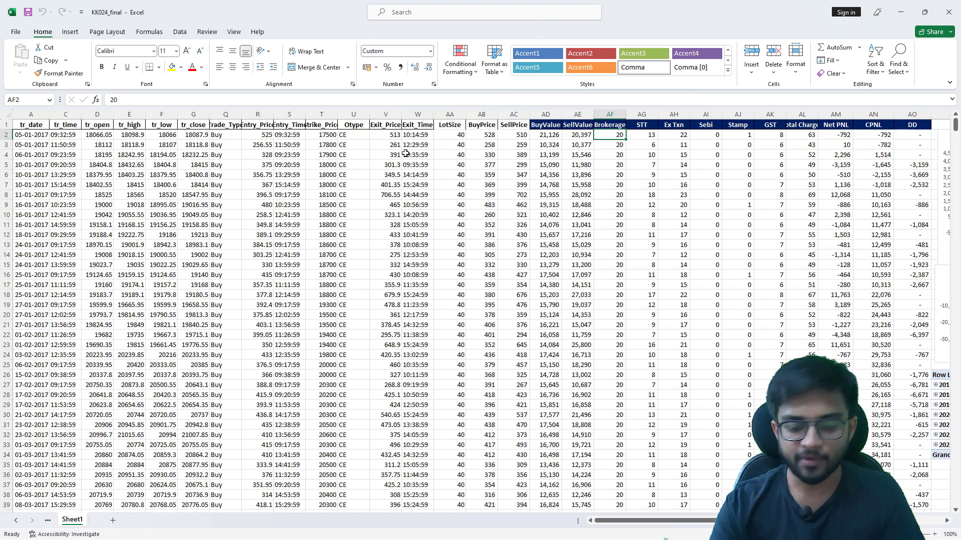
type("40")
key("Return")
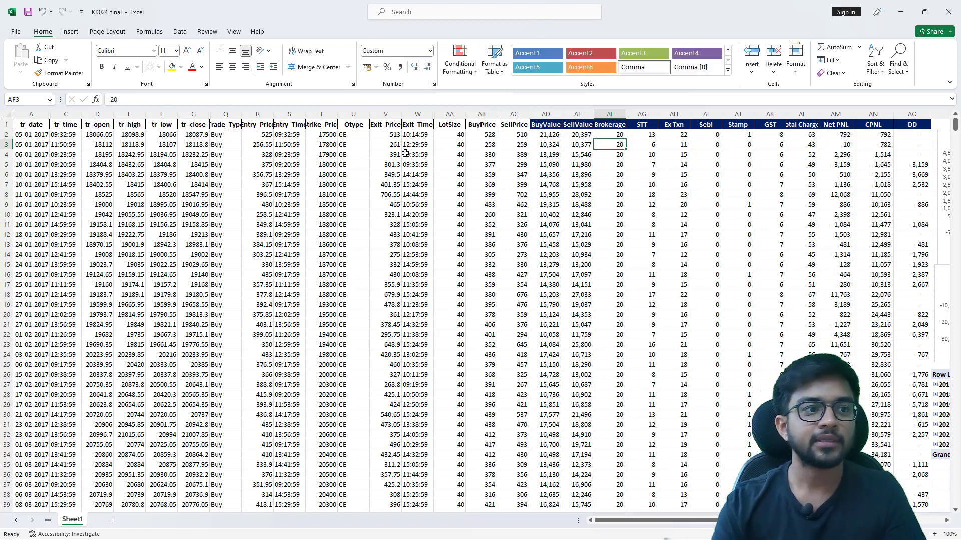
Examine the STT, Ex Txn, Sebi, Stamp, GST and Net PNL formulas for the first trade.
key("Right")
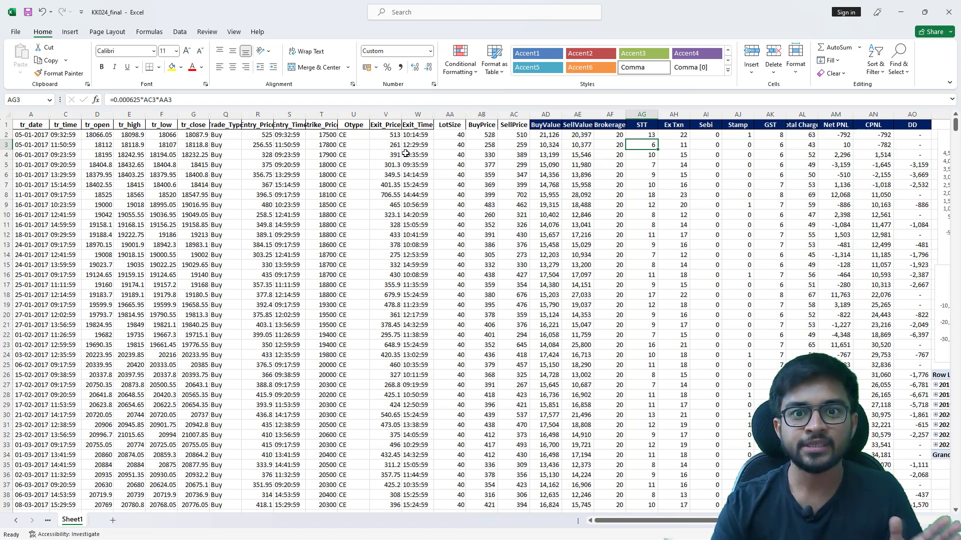
key("Up")
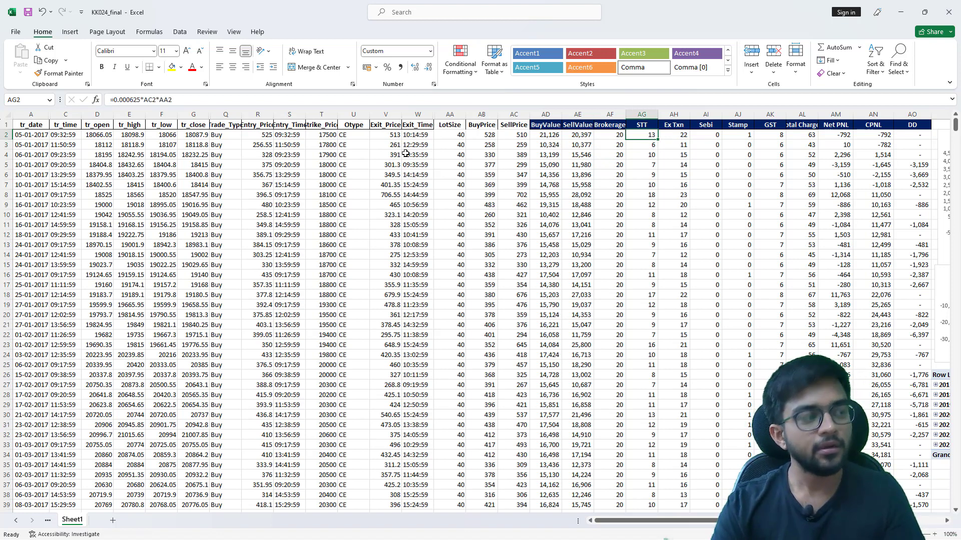
key("Right")
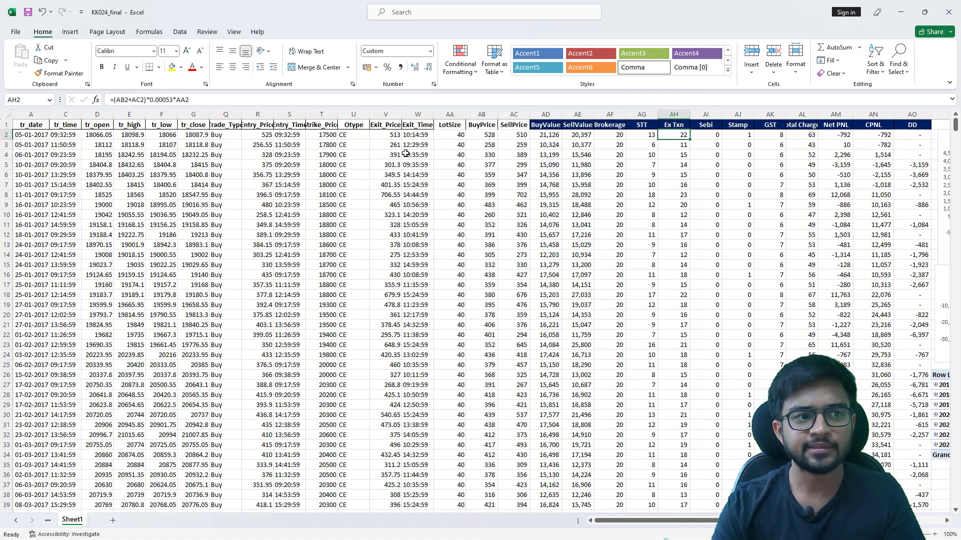
key("Right")
key("Right")
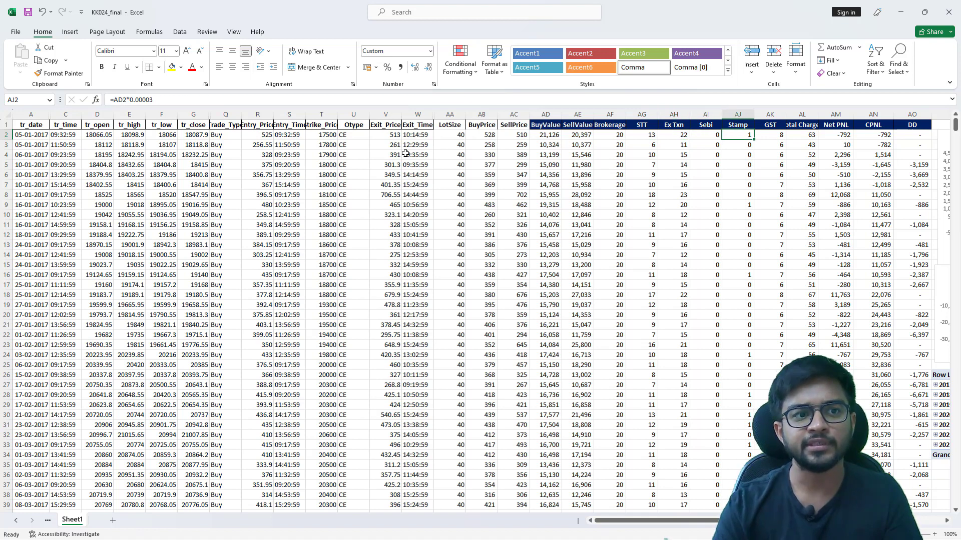
key("Right")
key("Right")
key("Left")
key("Left")
key("Left")
key("Left")
key("F2")
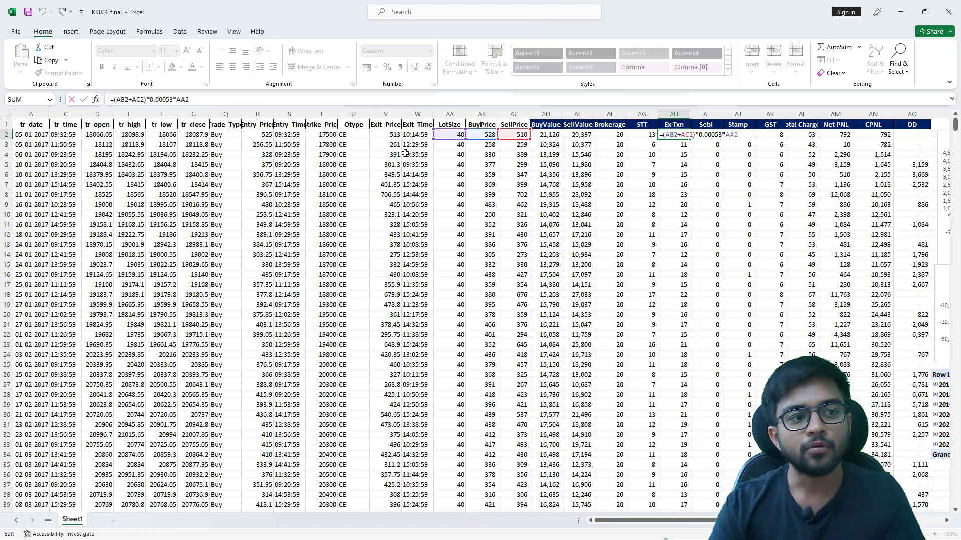
key("Escape")
key("Right")
key("F2")
key("Escape")
key("Right")
key("Right")
key("Right")
key("Right")
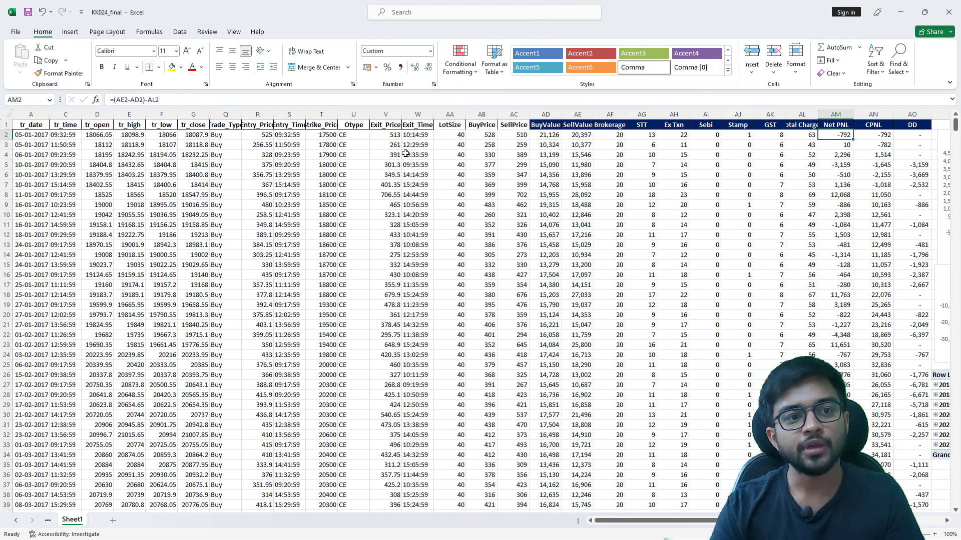
Inspect the Total Charges formula in AL2 and which charge columns it references.
key("Left")
key("F2")
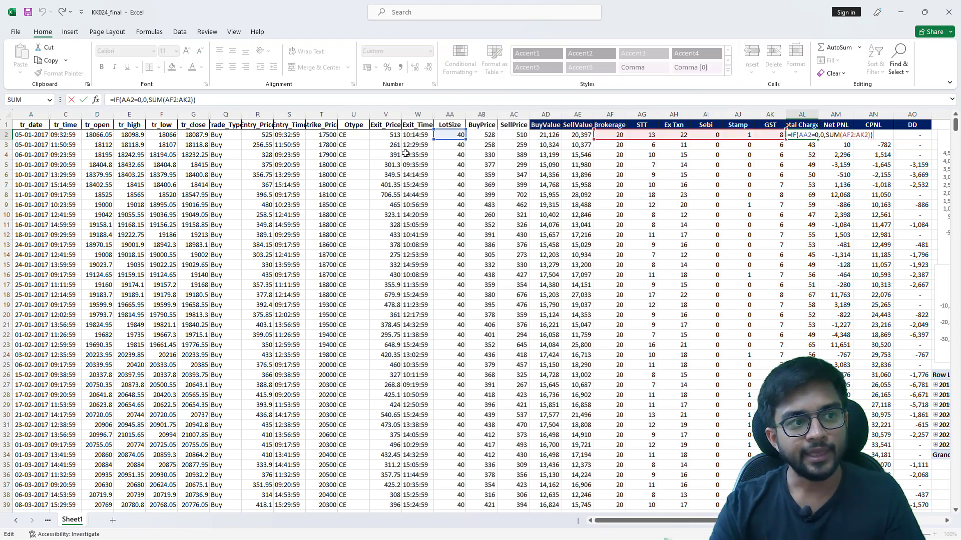
key("Escape")
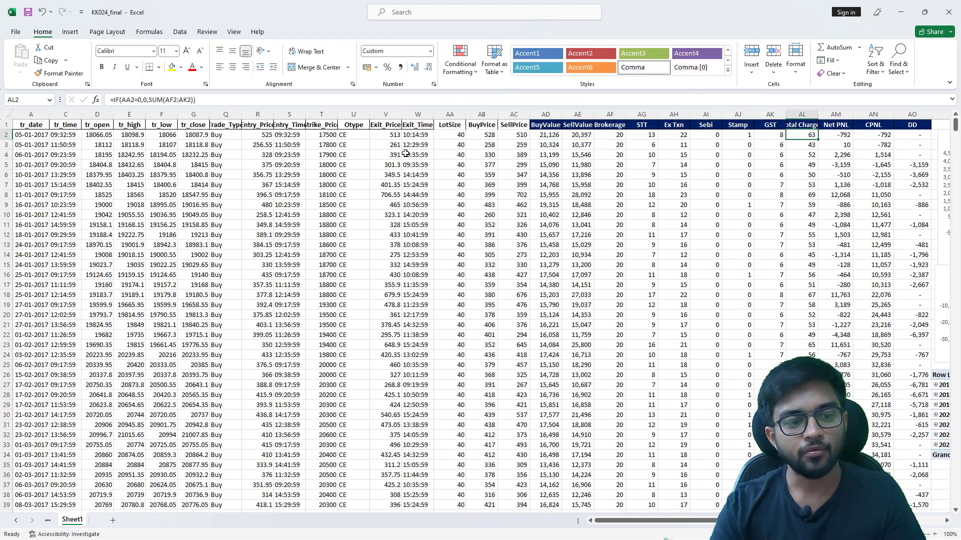
key("ctrl+shift+Down")
key("ctrl+Up")
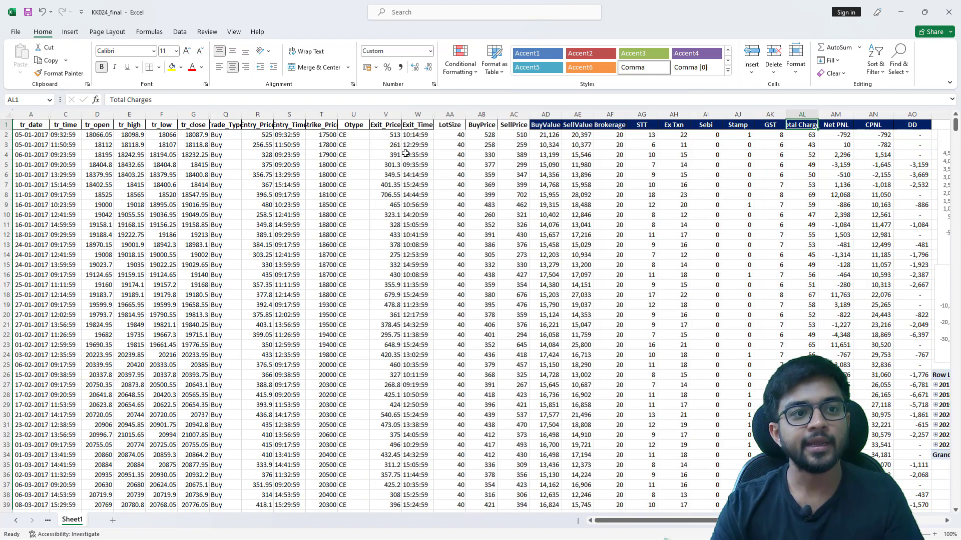
key("Down")
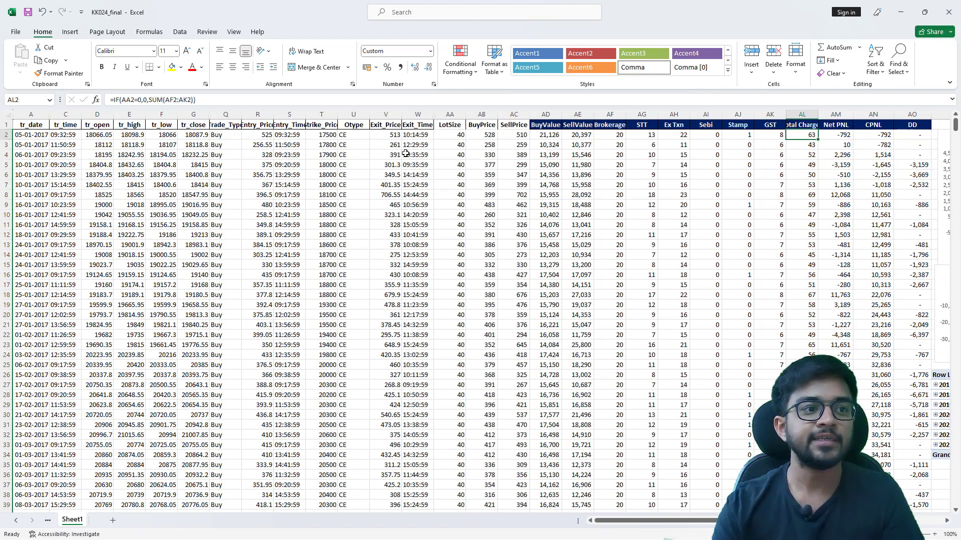
Set the first trade's Brokerage in AF2 to 10 and copy it down to every trade in the column.
key("Left")
key("Left")
key("Left")
key("Left")
key("Left")
key("Left")
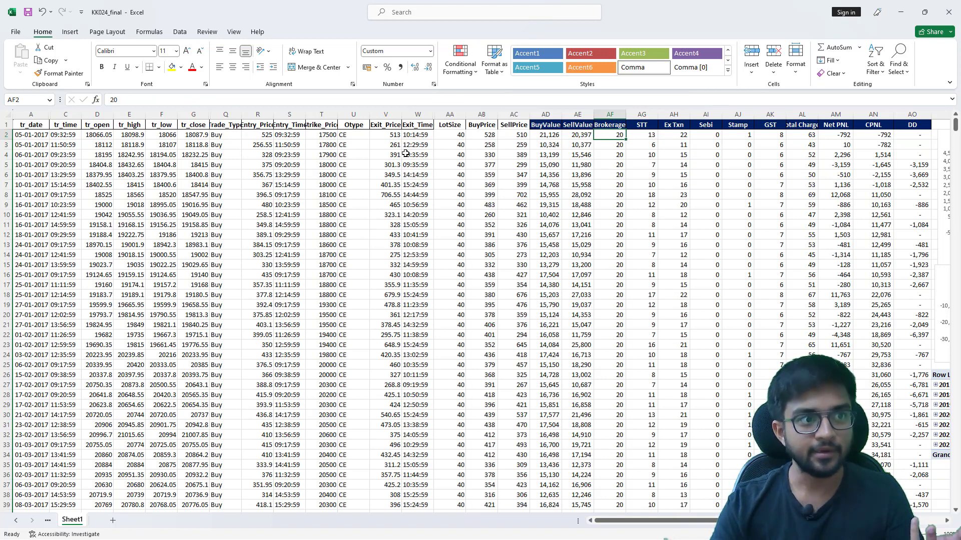
type("10")
key("ctrl+Return")
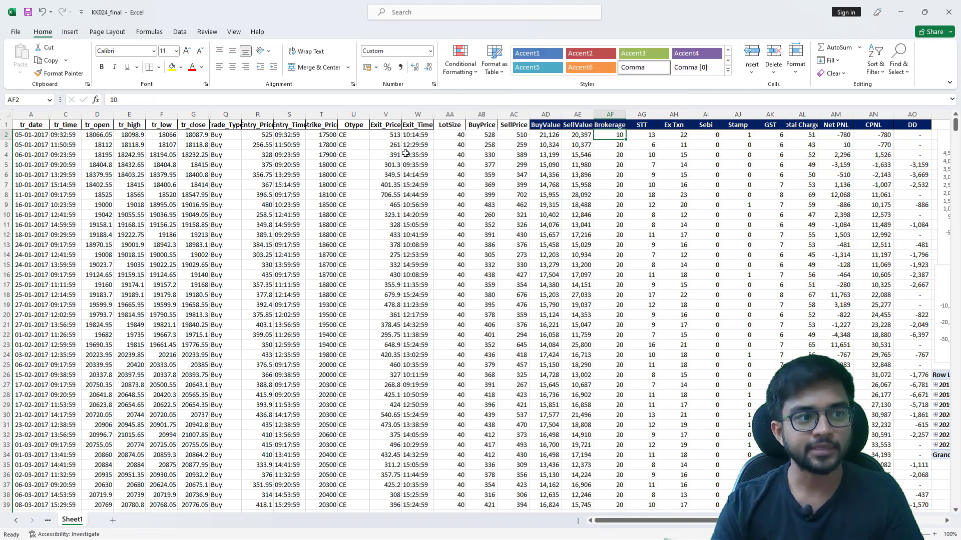
key("ctrl+c")
key("ctrl+shift+Down")
key("Return")
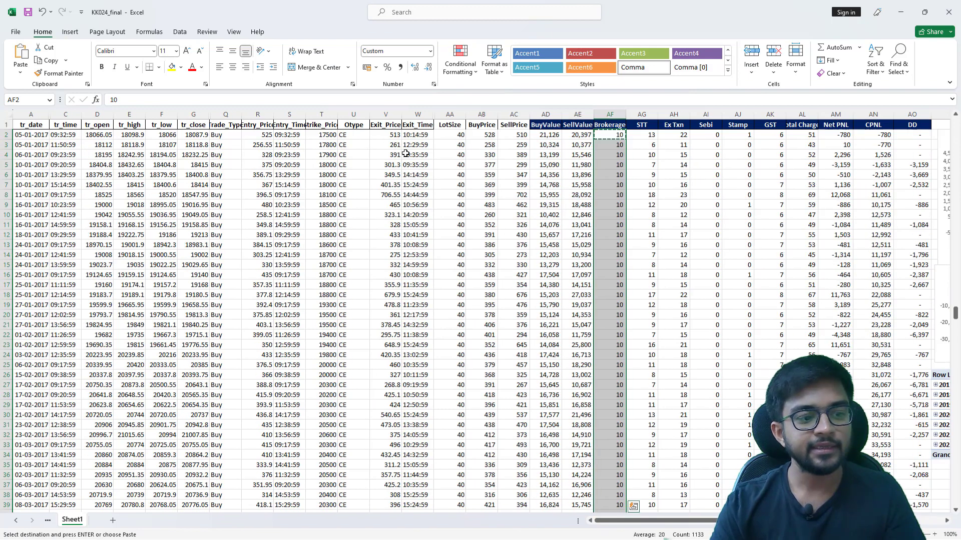
Check the cumulative profit in the CPNL column at the last trade row.
key("Right")
key("Right")
key("Right")
key("Right")
key("Right")
key("Right")
key("Right")
key("Right")
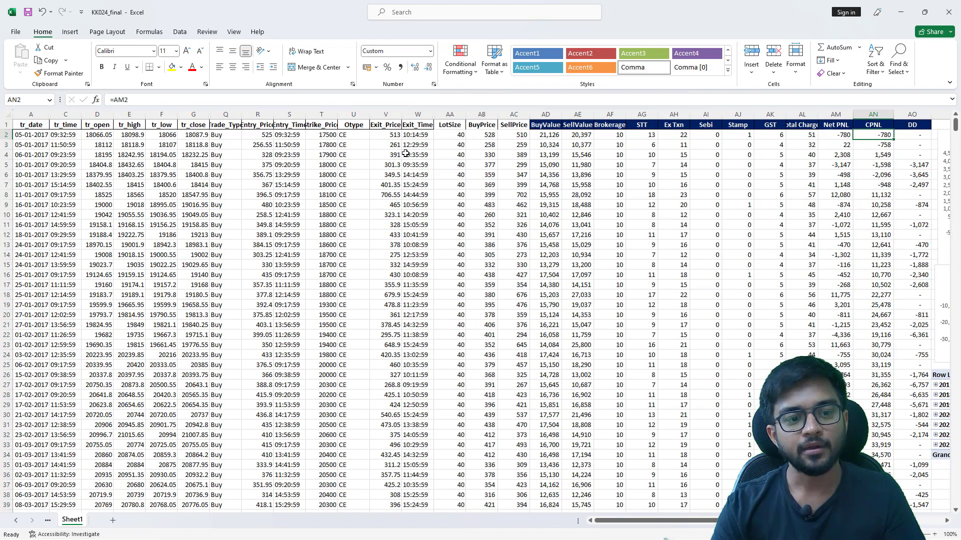
key("ctrl+Down")
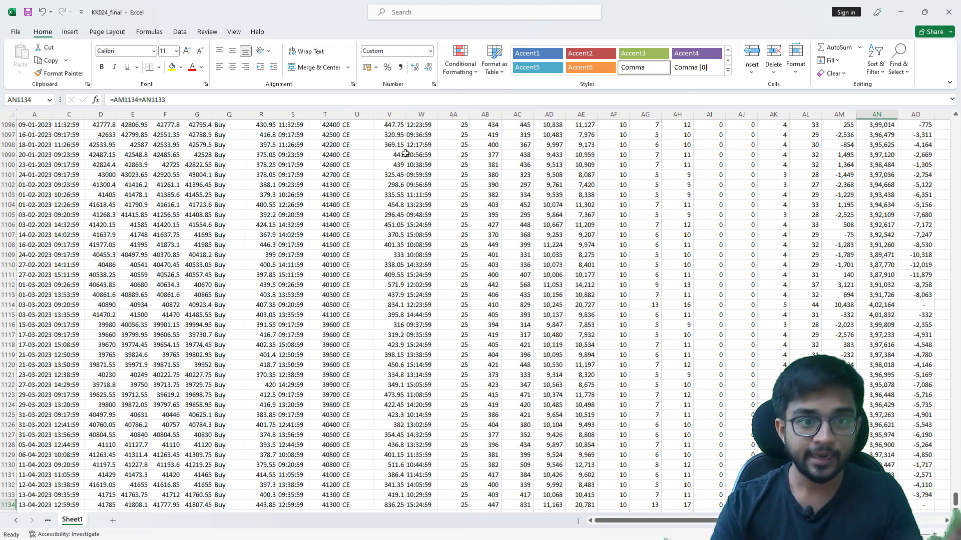
Set the first trade's Brokerage in AF2 to 40 and copy it down to all remaining trades in the column.
key("Left")
key("Left")
key("Left")
key("Left")
key("Left")
key("Left")
key("Left")
key("Left")
key("ctrl+Up")
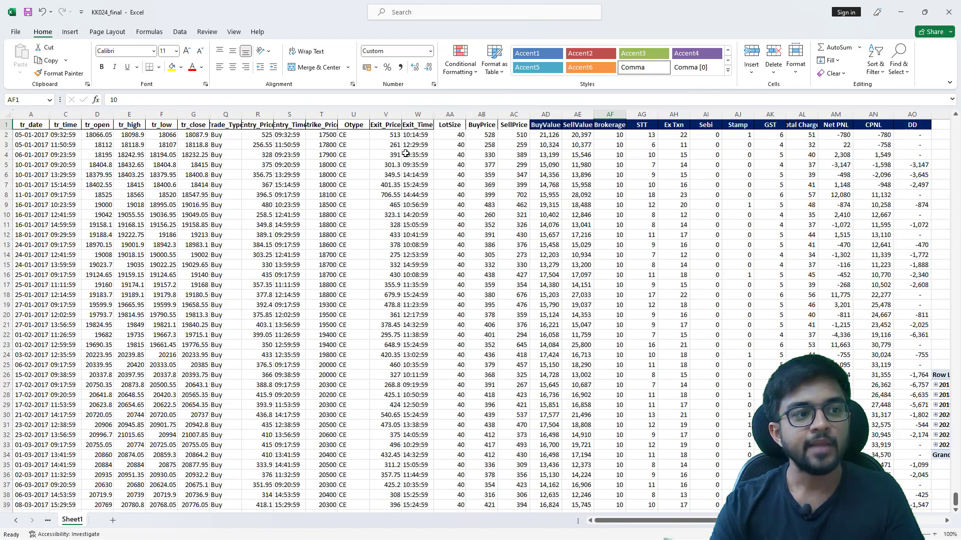
key("Down")
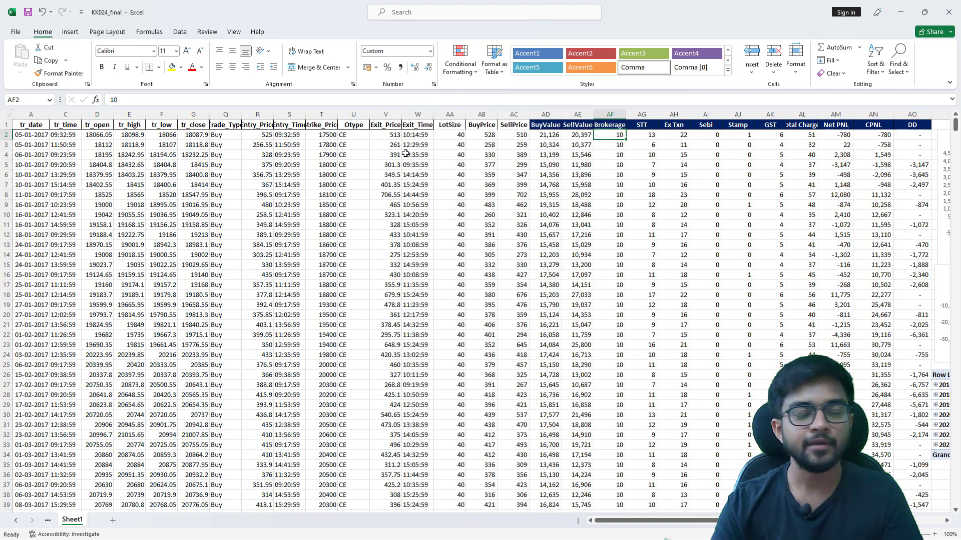
type("40")
key("ctrl+Return")
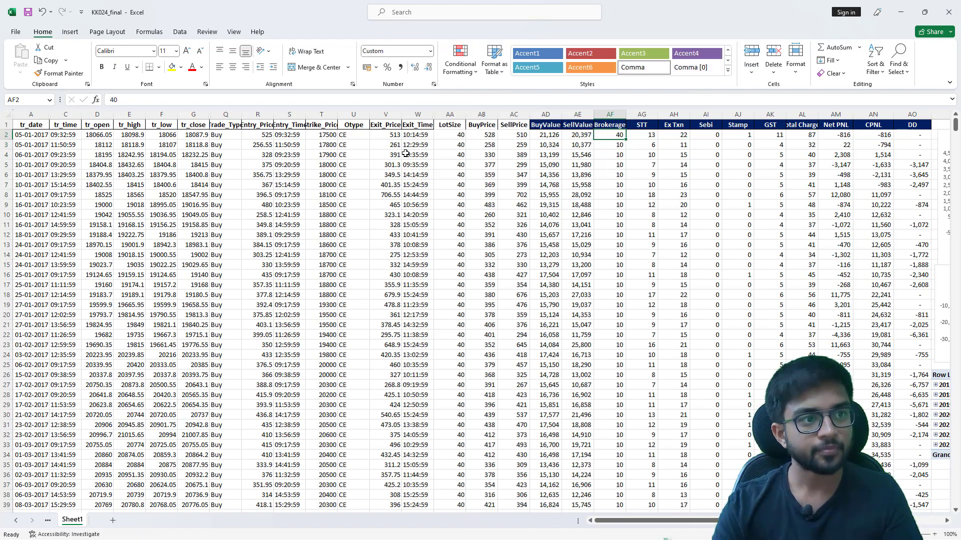
key("ctrl+c")
key("Down")
key("ctrl+shift+Down")
key("Return")
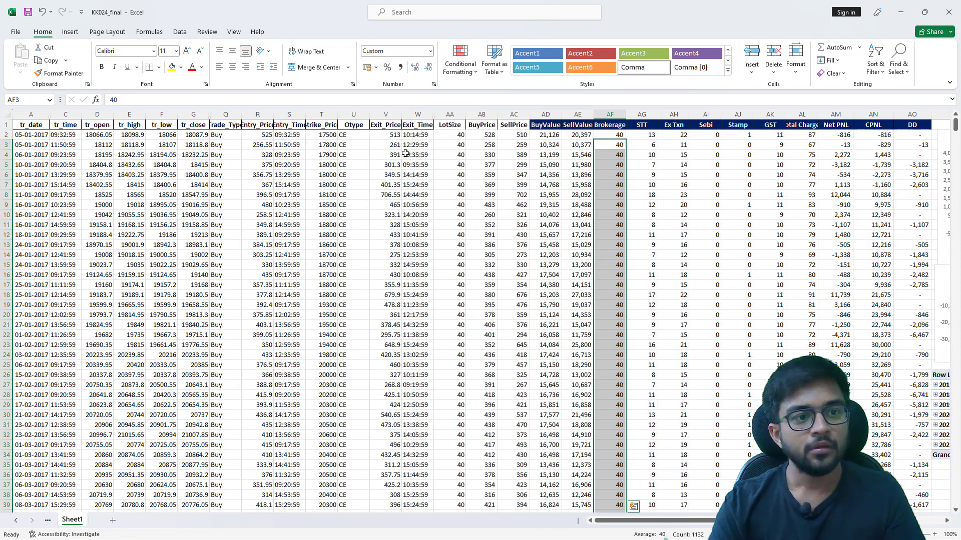
Check the final CPNL value at the last trade with the 40 brokerage applied.
key("Right")
key("Right")
key("Right")
key("Right")
key("Right")
key("Right")
key("Right")
key("Up")
key("Right")
key("ctrl+Down")
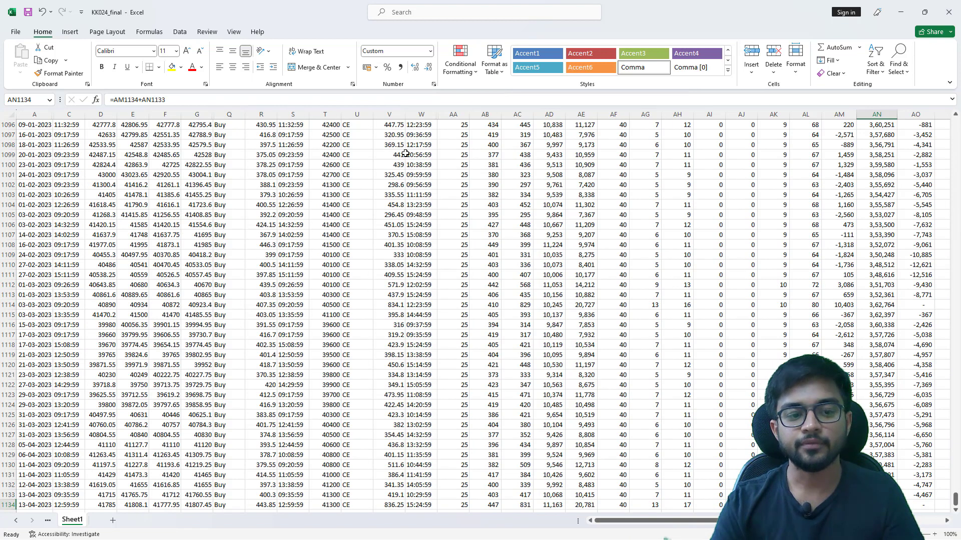
Set the first trade's Brokerage in AF2 to 20 and copy it down to every trade in the column.
key("Left")
key("Left")
key("Left")
key("Left")
key("Left")
key("Left")
key("Left")
key("Left")
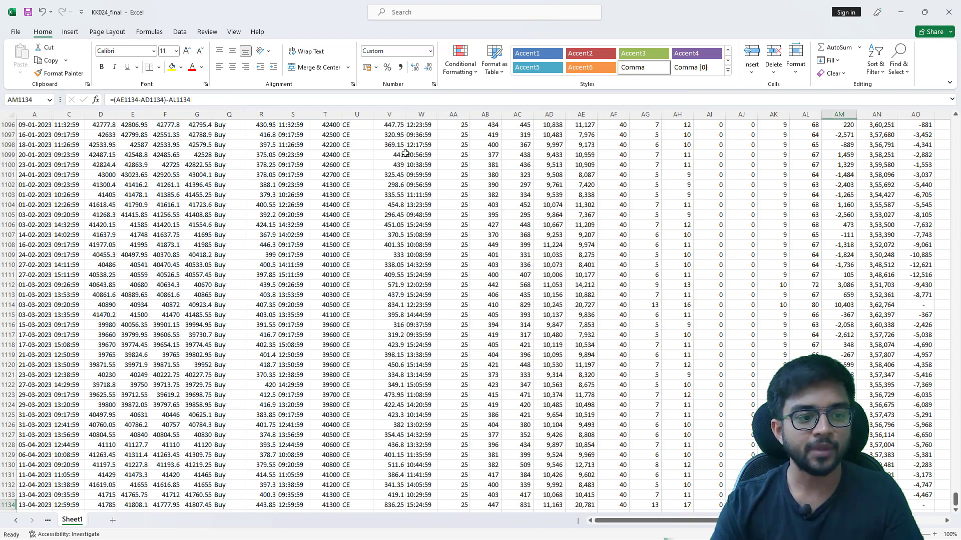
key("ctrl+Up")
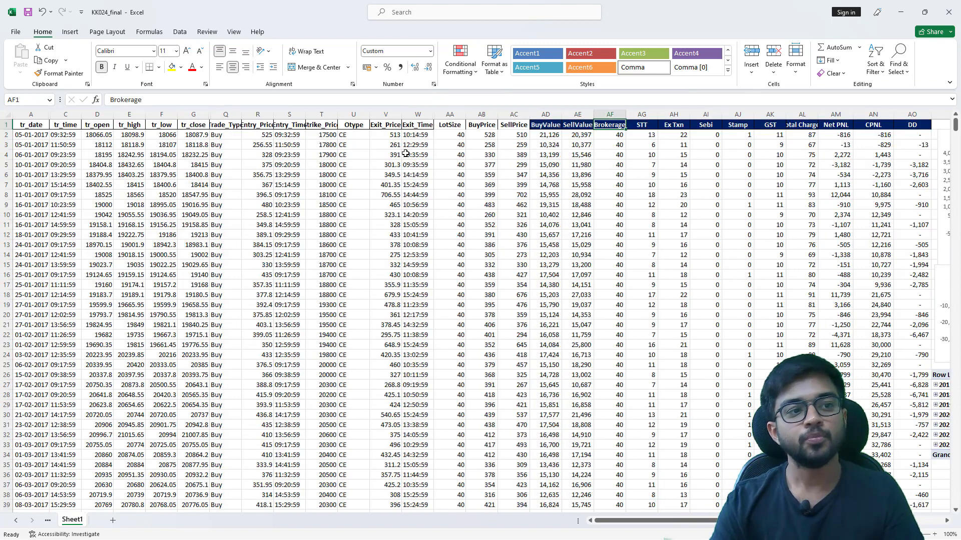
key("Down")
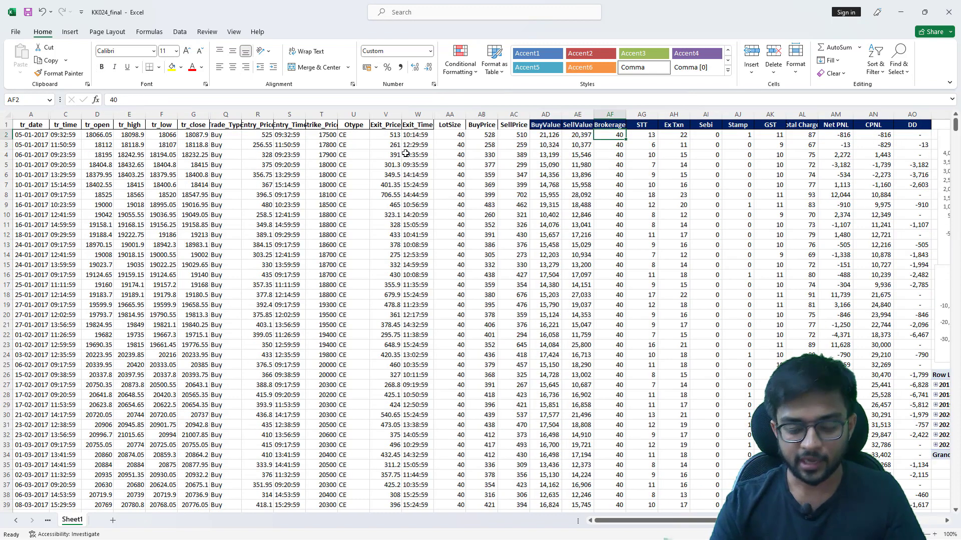
type("20")
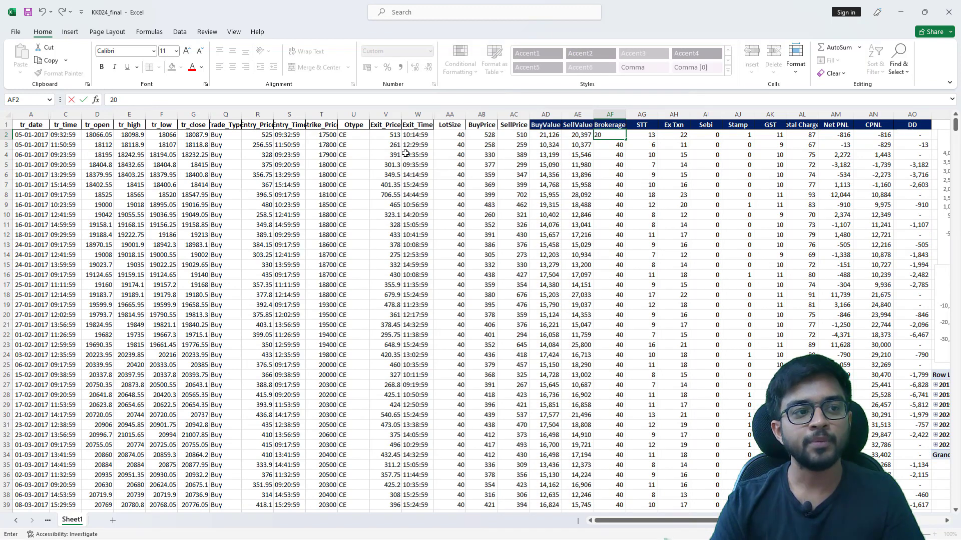
key("Return")
key("Up")
key("ctrl+c")
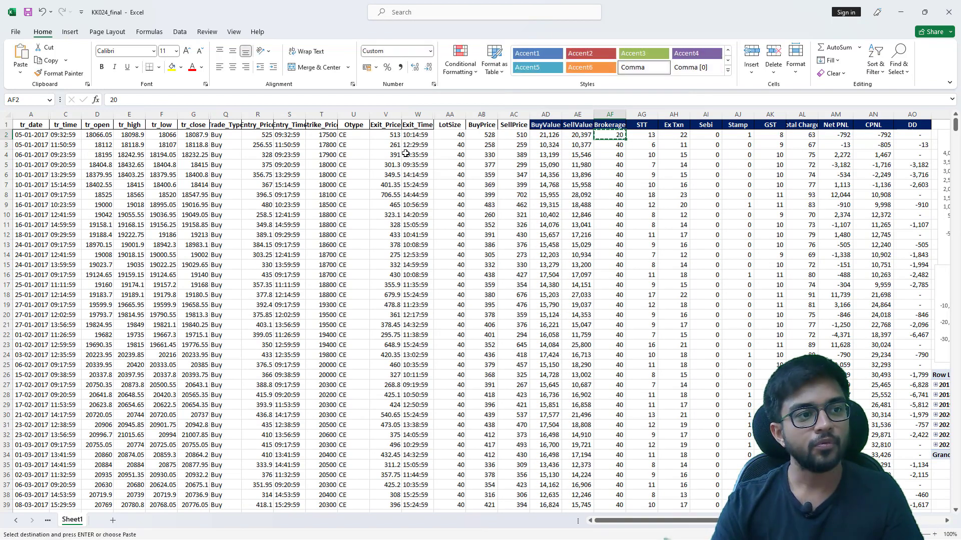
key("Down")
key("ctrl+shift+Down")
key("Return")
Review the formulas for the STT, Ex Txn, Sebi, Stamp and GST charges in the first trade rows.
key("Right")
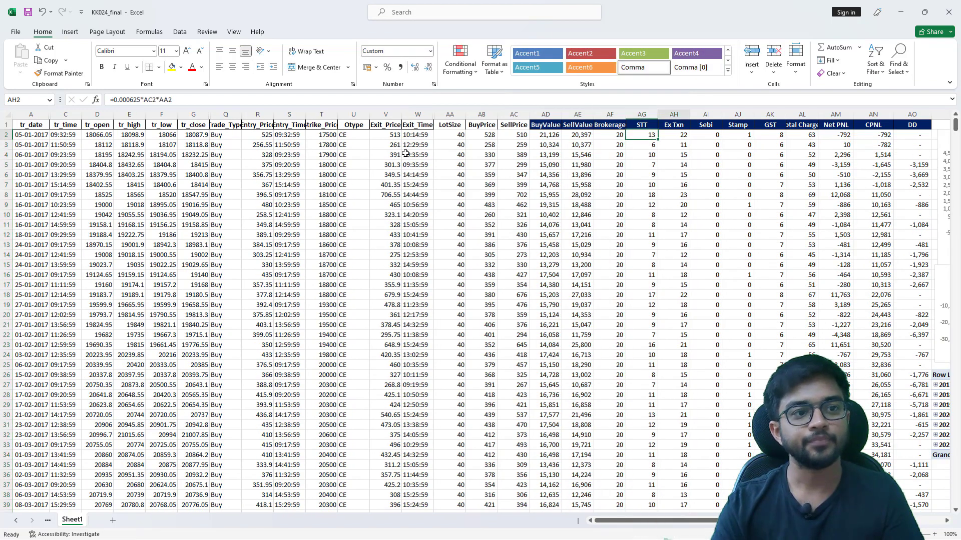
key("Right")
key("Right")
key("Left")
key("Left")
key("Right")
key("Right")
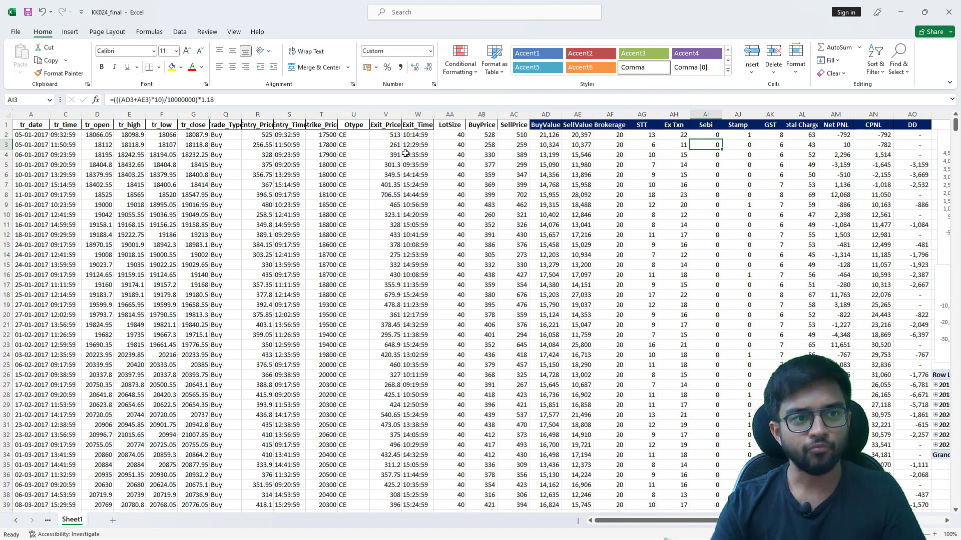
key("Left")
key("Left")
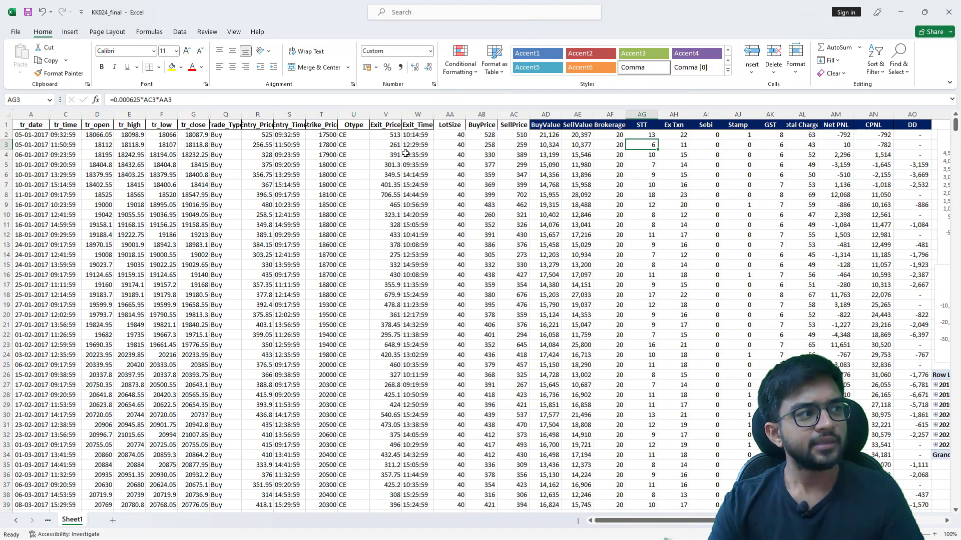
key("Right")
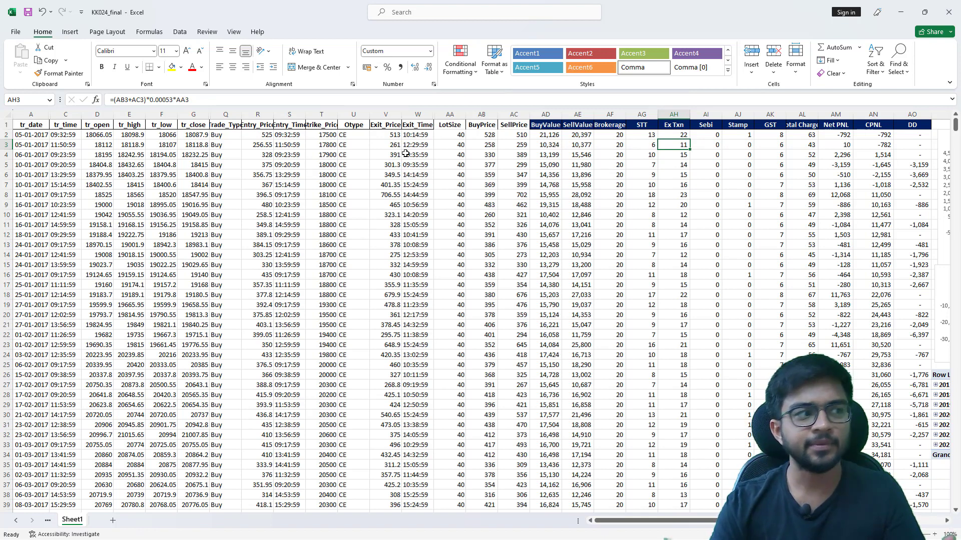
key("Right")
key("Right")
key("Right")
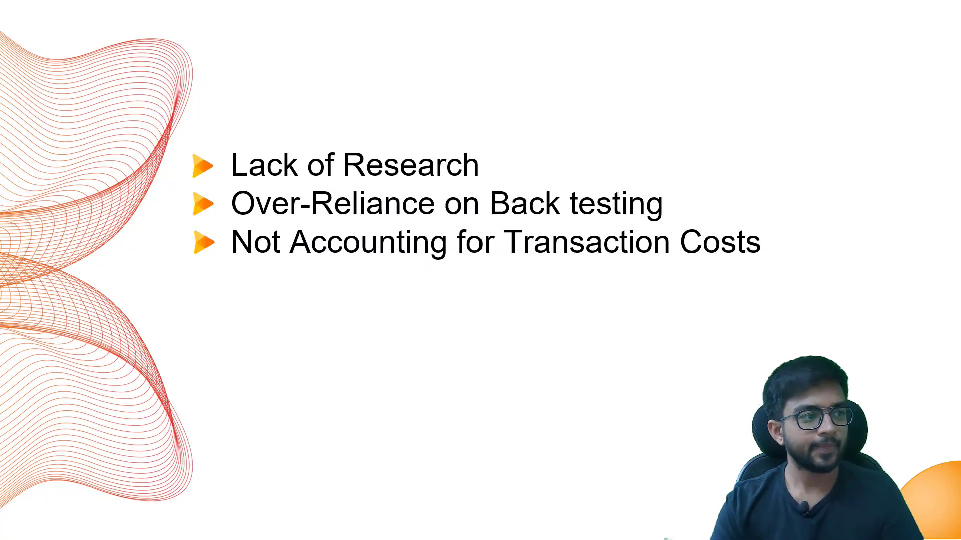
key("Right")
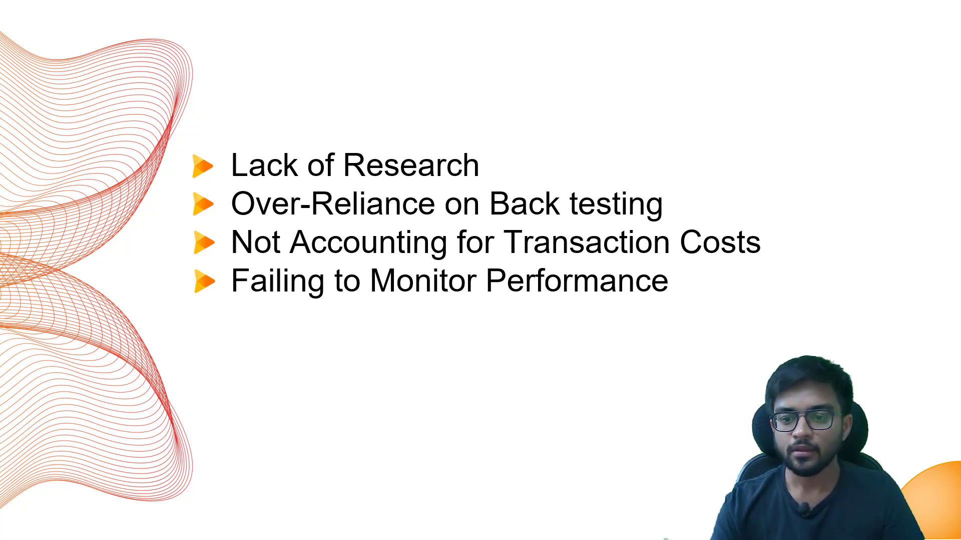
Switch to Quantman in the browser and highlight the Drawdown figure of the Apr 2020 to Sep 2022 run.
key("alt+Tab")
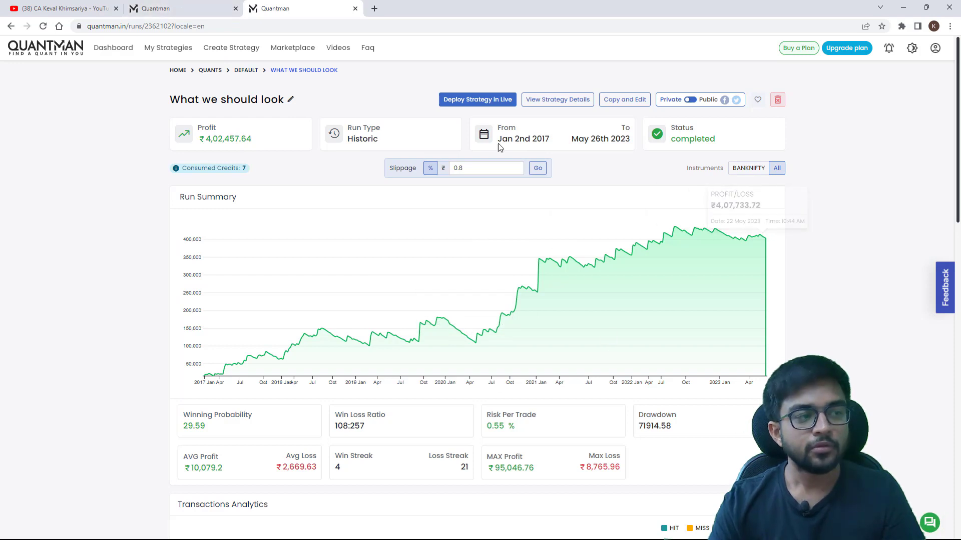
key("ctrl+shift+Tab")
double_click(653, 376)
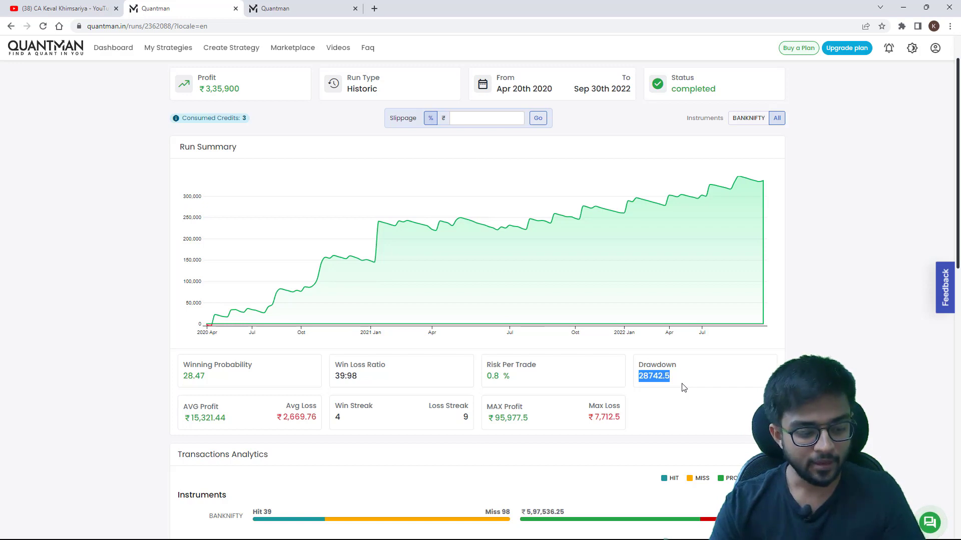
Open Calculator and multiply the drawdown of 28742 by 1.5.
key("super+r")
type("calc")
key("Return")
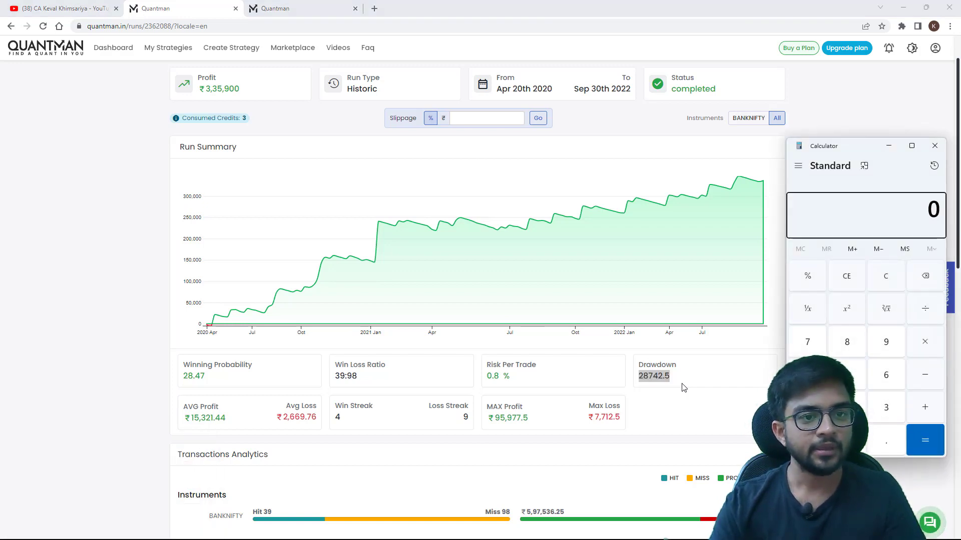
type("28742")
key("asterisk")
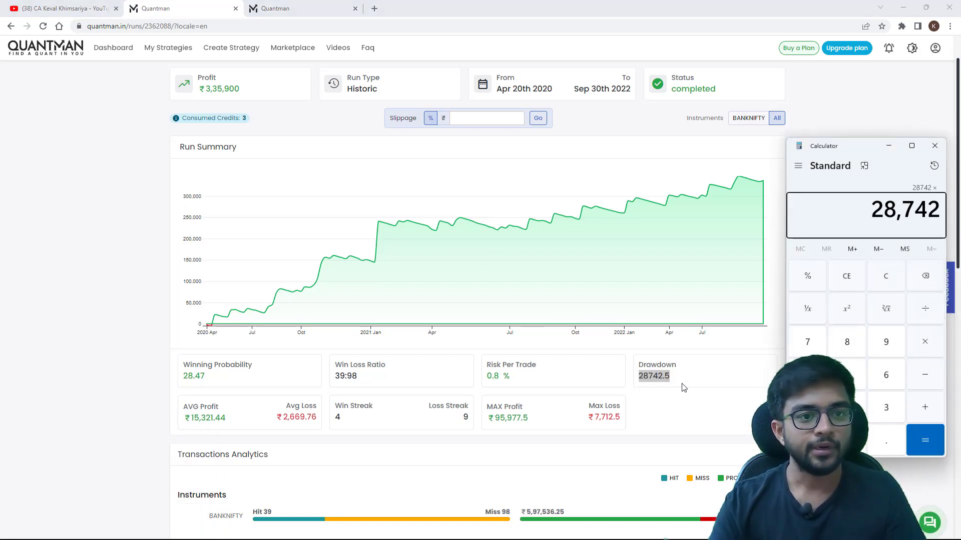
type("1.5")
key("Return")
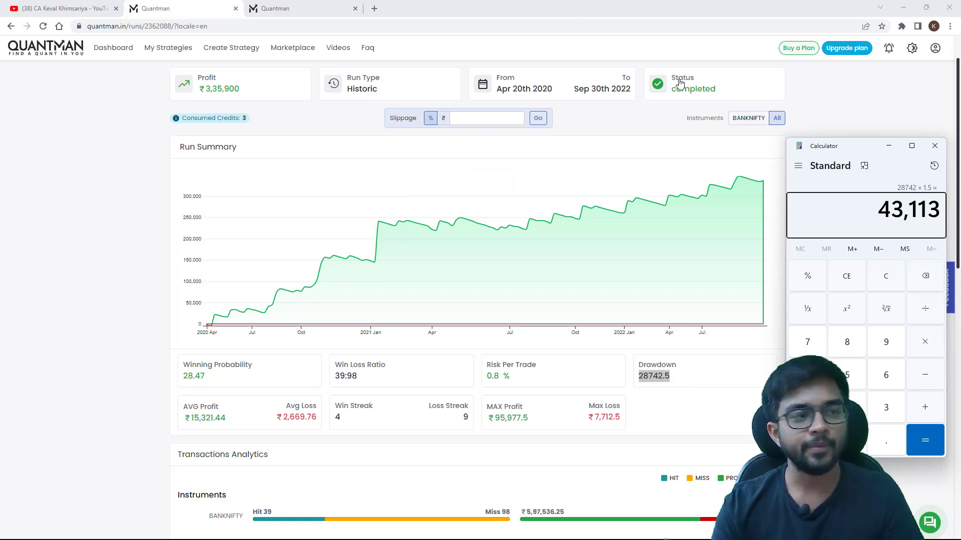
Compare with the Drawdown figure of the Jan 2017 to May 2023 run, then return to the shorter run.
left_click(330, 5)
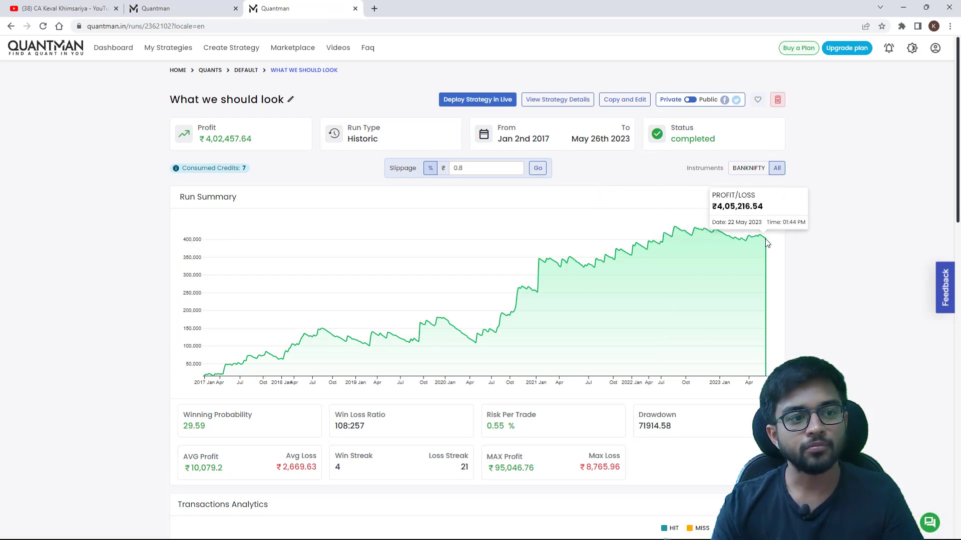
double_click(648, 430)
key("ctrl+shift+Tab")
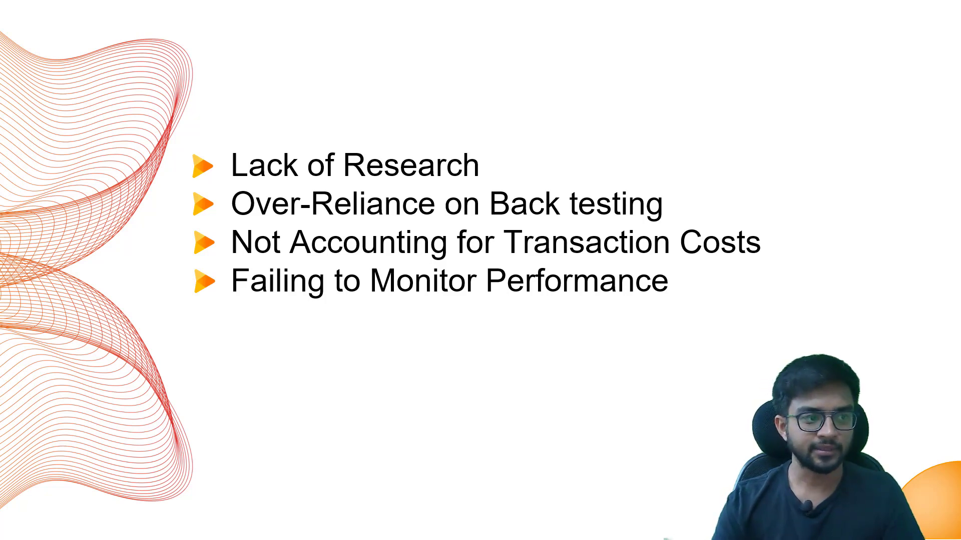
key("Right")
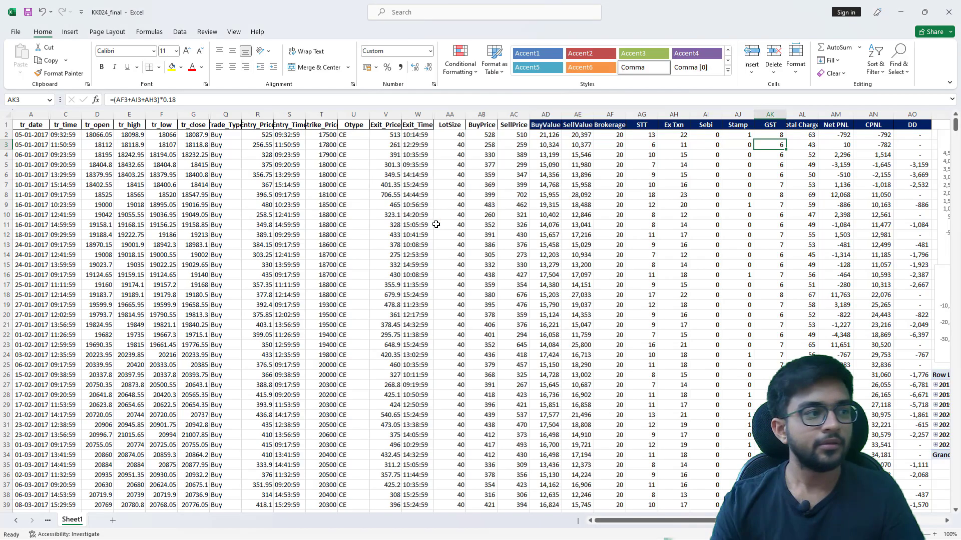
Select all BuyValue entries from AD2 down to the last trade to check their summary statistics.
left_click(431, 217)
key("Home")
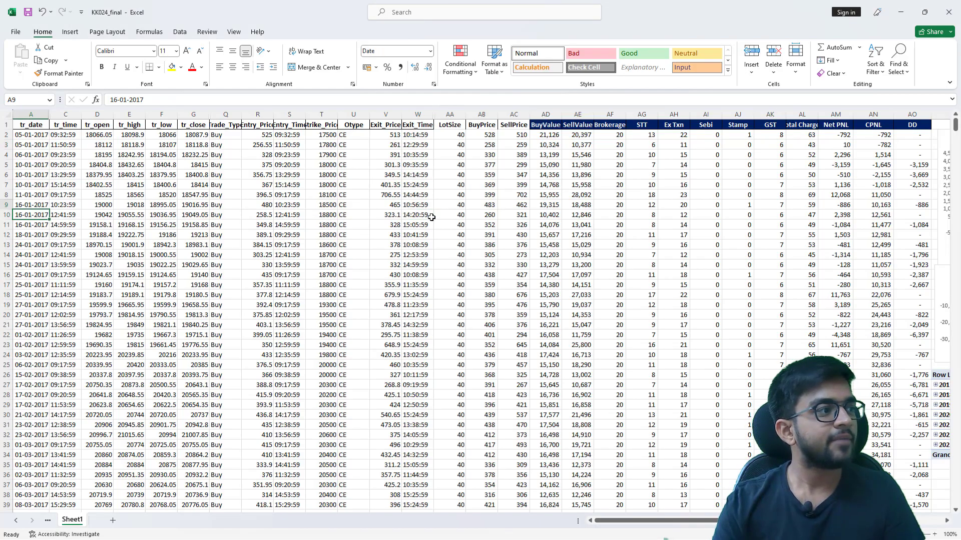
key("Up")
key("Up")
key("Right")
key("ctrl+Up")
key("Right")
key("Right")
key("Right")
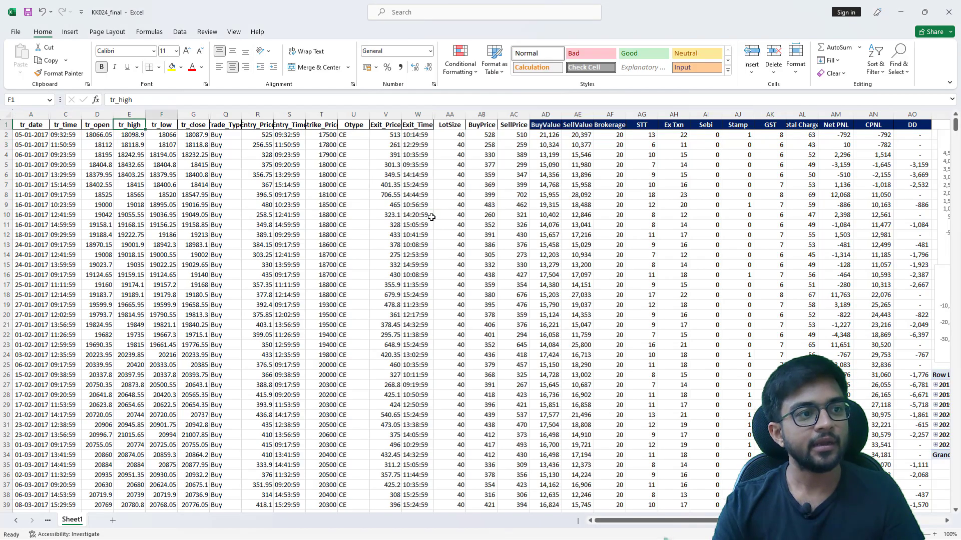
key("Right")
key("Right")
key("Right")
key("Right")
key("Right")
key("Right")
key("Right")
key("Right")
key("Right")
key("Right")
key("Right")
key("Right")
key("Down")
key("ctrl+shift+Down")
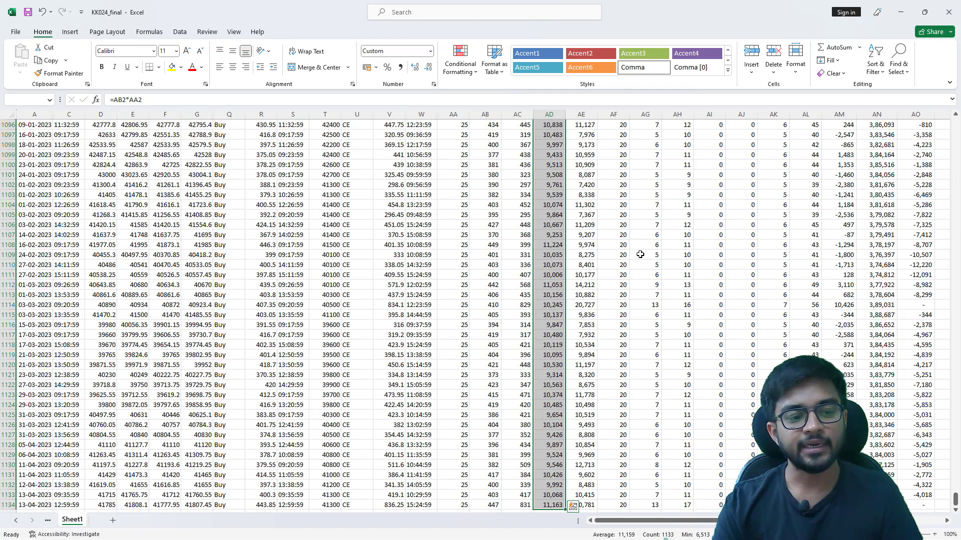
Enter 21216 as the margin amount in AW3, beside the CPNL chart.
key("Right")
key("Right")
key("Right")
key("Right")
key("Right")
key("Right")
key("Right")
key("Right")
key("Right")
key("Right")
key("Right")
key("Right")
key("Right")
key("Right")
key("Right")
key("Right")
key("Right")
key("Right")
key("Right")
key("Right")
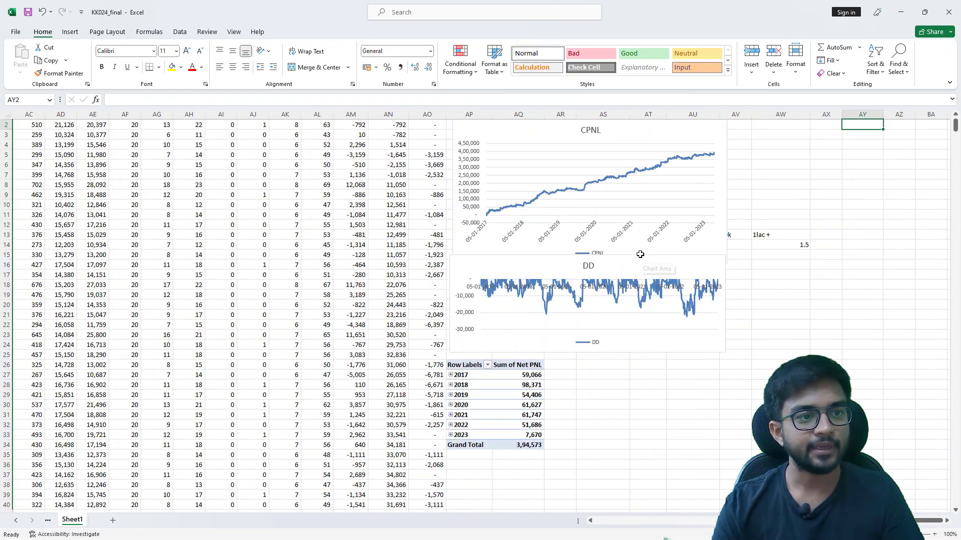
key("Left")
key("Left")
key("Down")
type("+21")
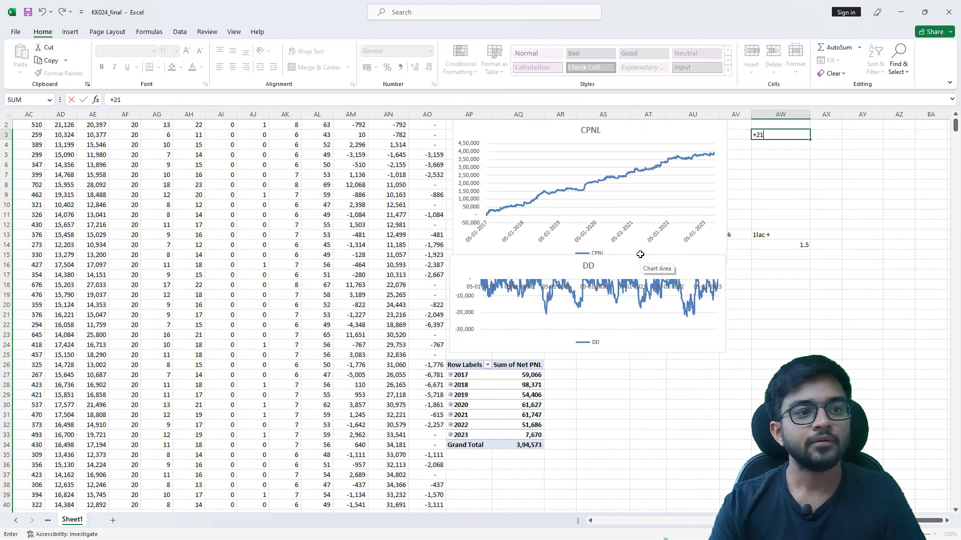
type("216")
key("Return")
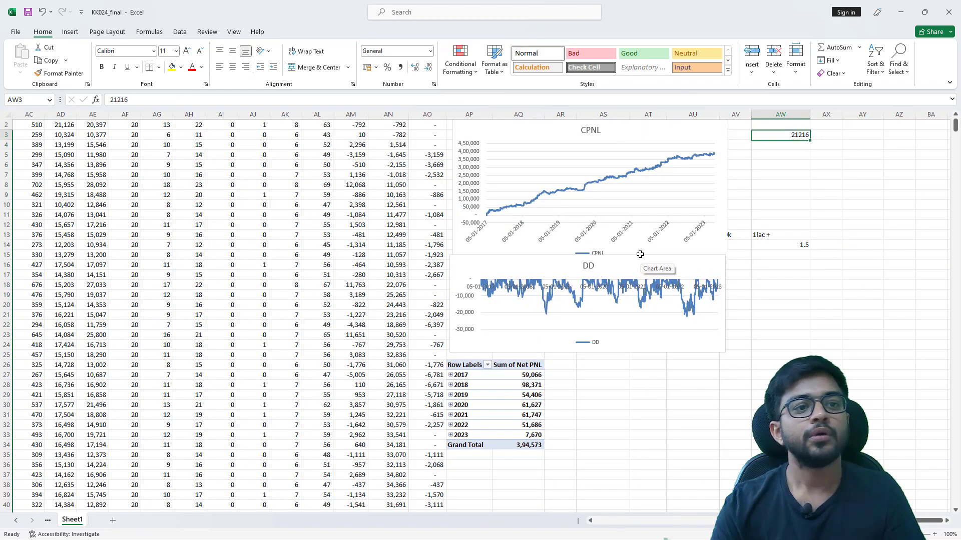
key("Up")
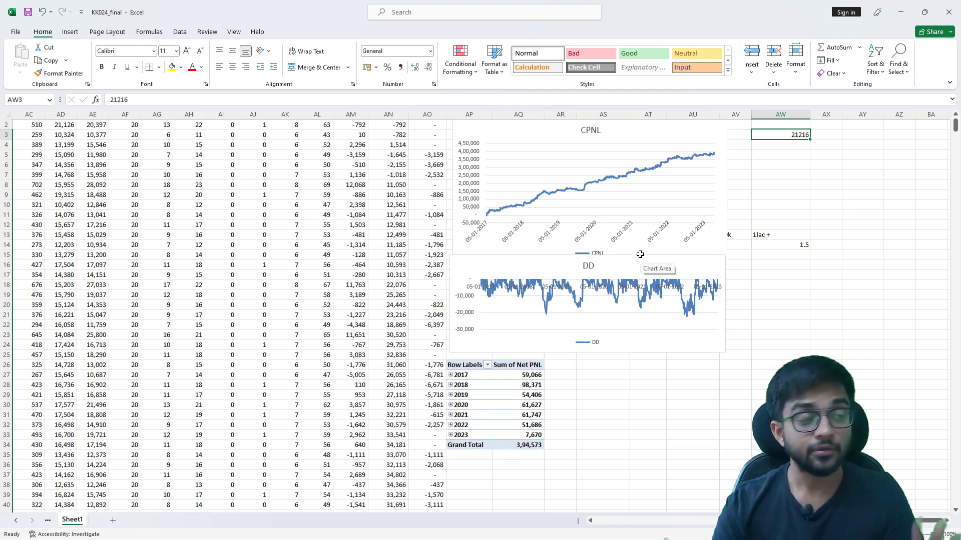
Check the Margin + DD *1.5x note in AW1 and the minimum drawdown formula in AP1.
scroll(640, 255, "up", 1)
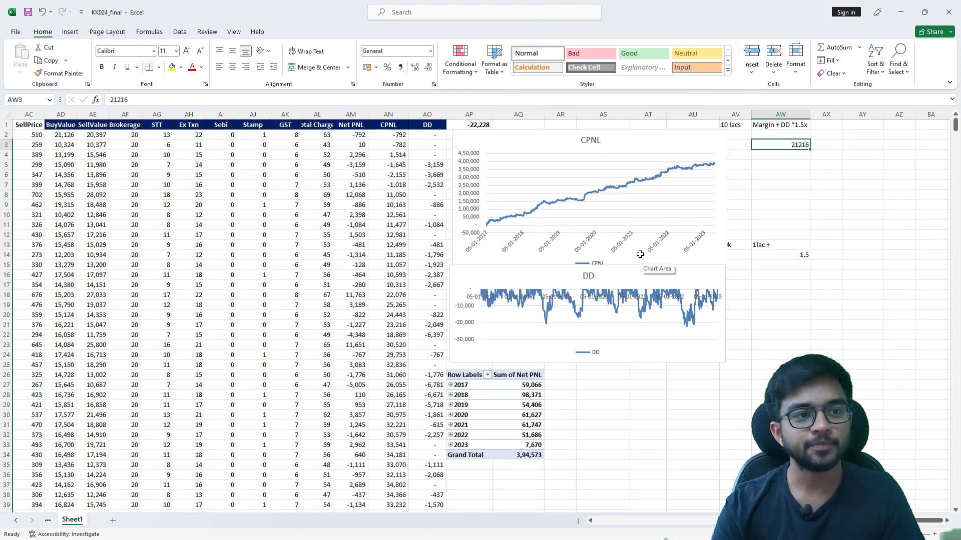
key("Up")
key("Up")
key("Down")
key("Down")
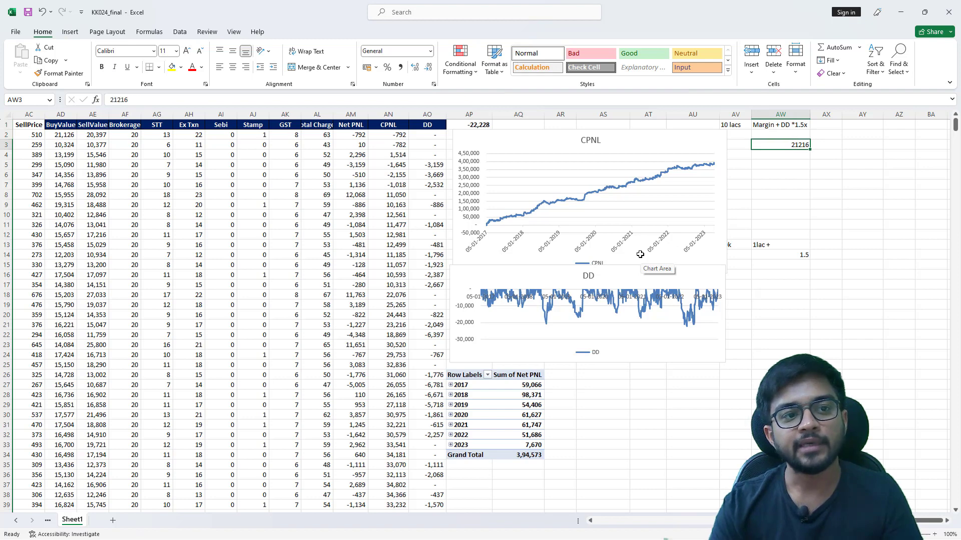
key("Up")
key("Up")
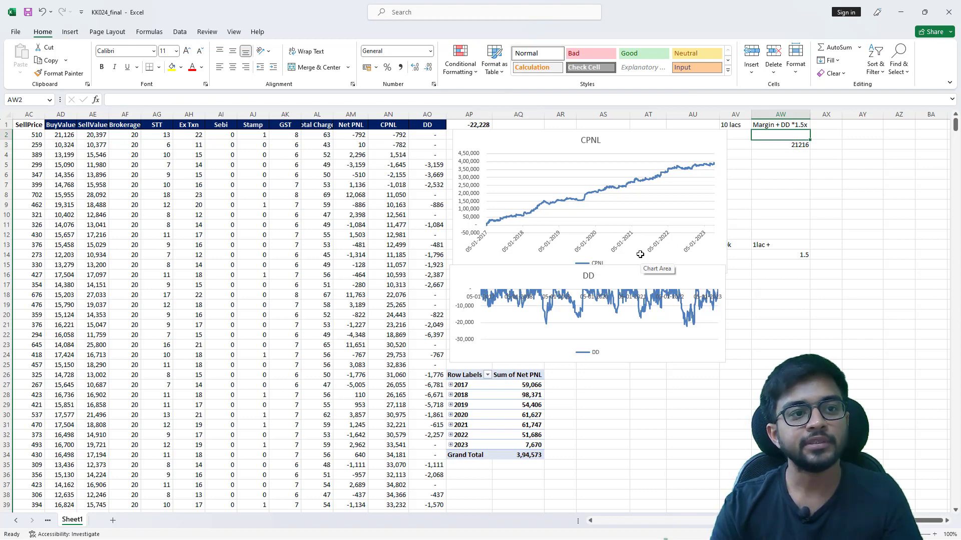
key("Left")
key("Left")
key("Left")
key("Left")
key("Left")
key("Left")
key("Left")
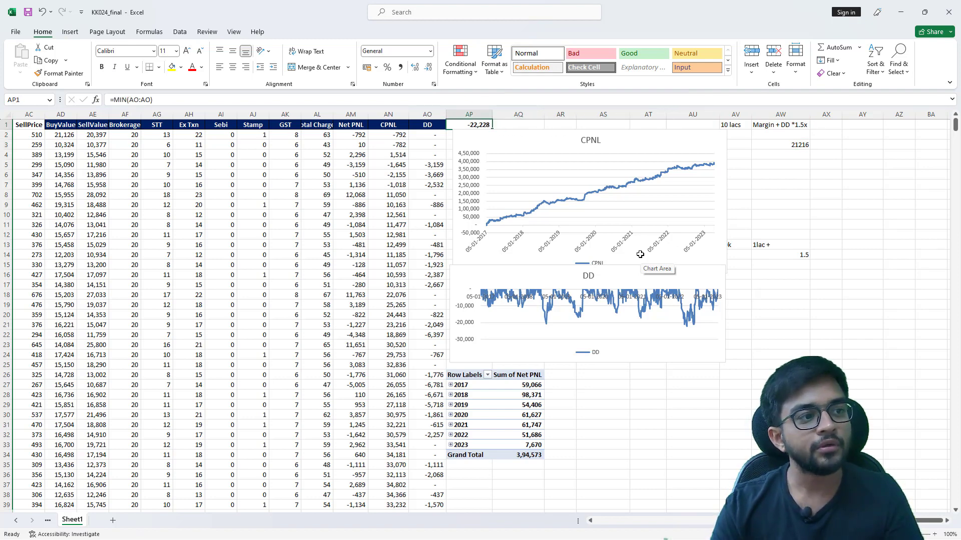
Extend the margin amount in AW3 to the capital formula =21216+1.5*(22228), accepting the proposed correction.
key("Right")
key("Right")
key("Right")
key("Right")
key("Right")
key("Right")
key("Right")
key("Down")
key("Down")
key("F2")
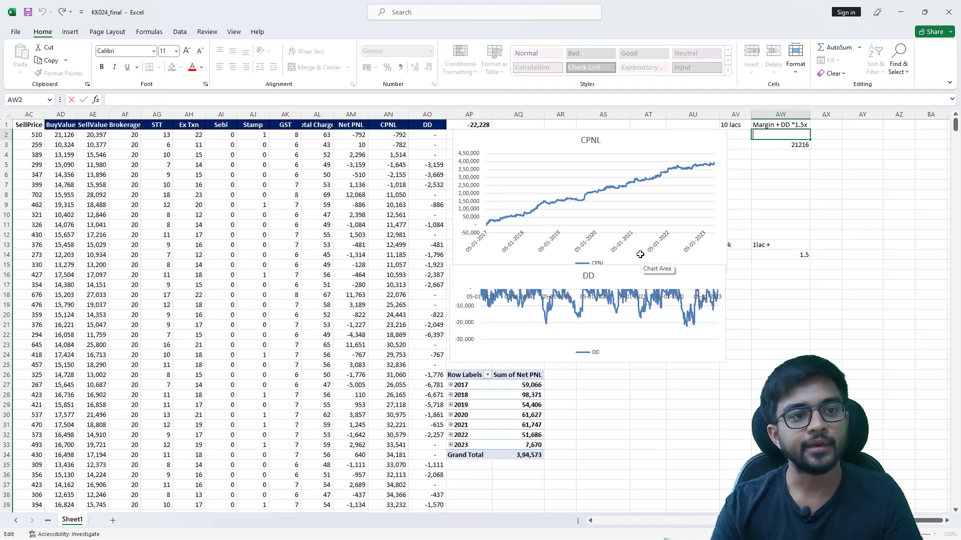
type("+")
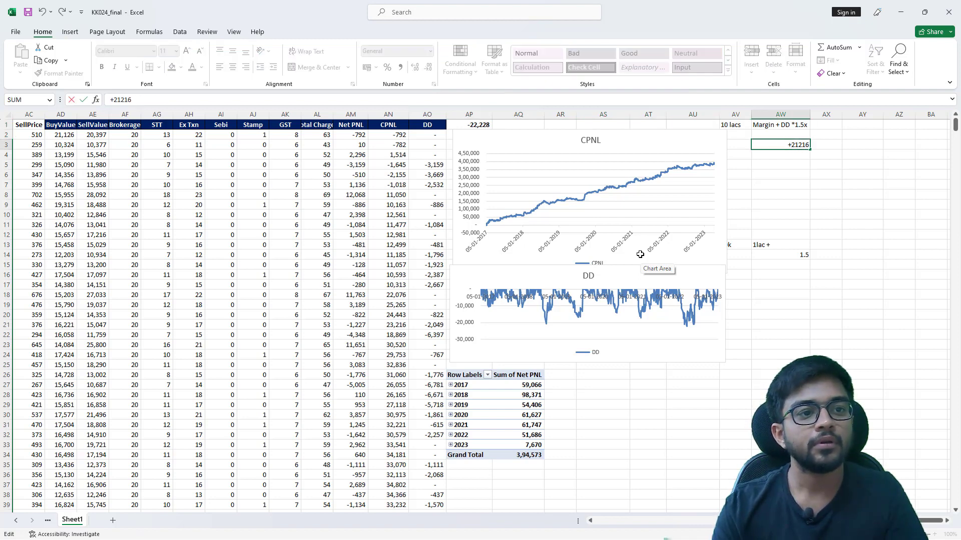
key("End")
type("+1.5")
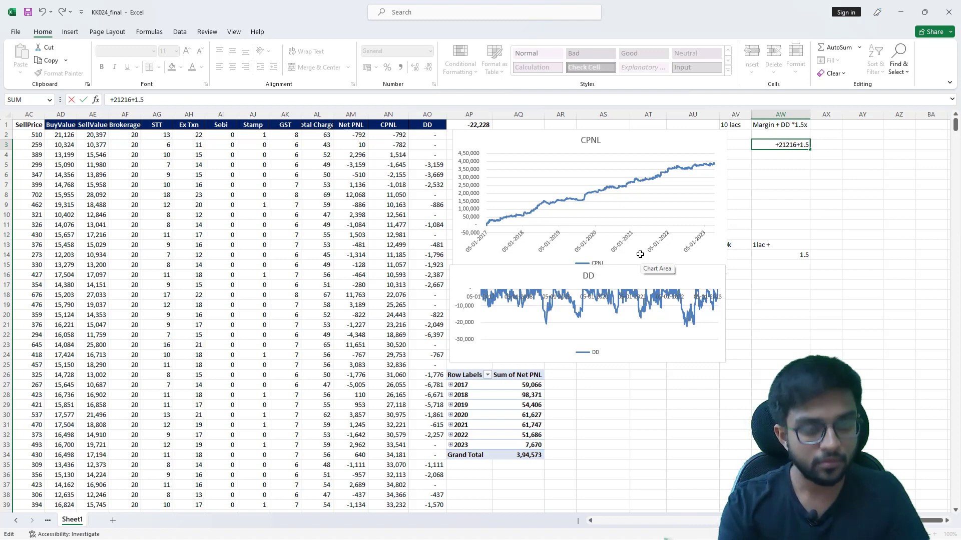
type("(")
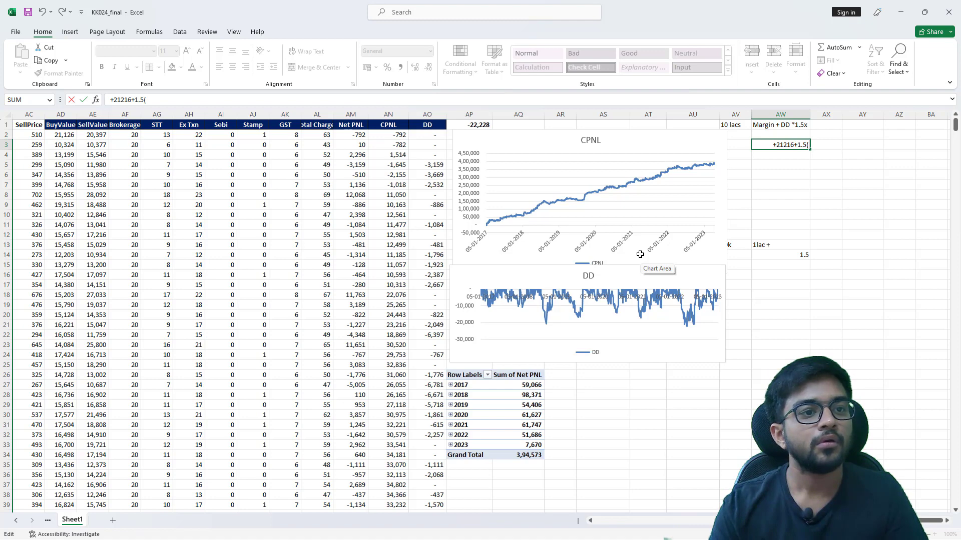
type("22")
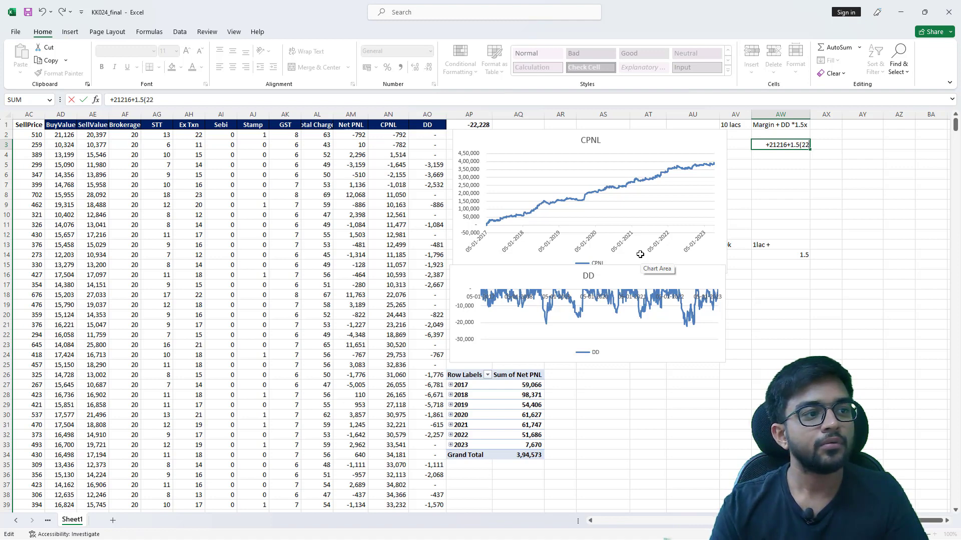
type("228)")
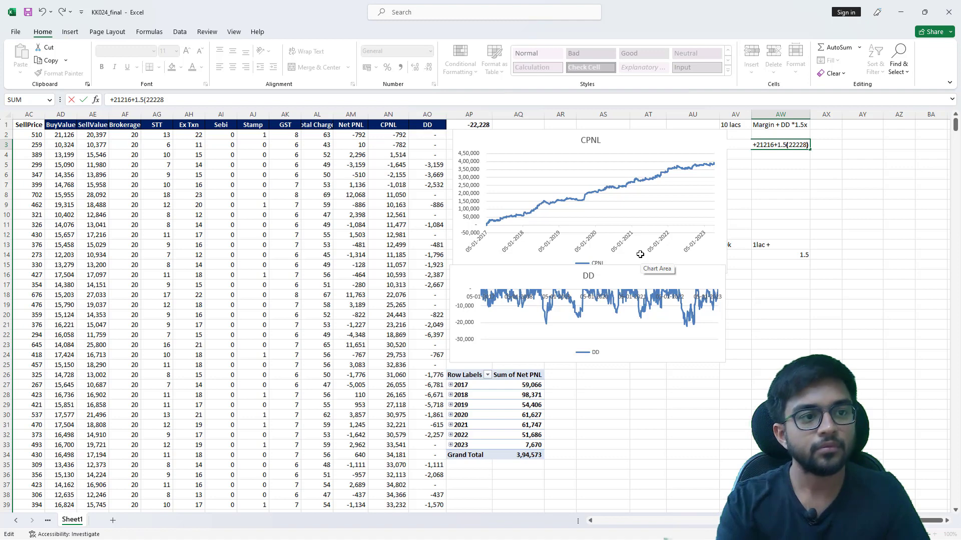
key("Return")
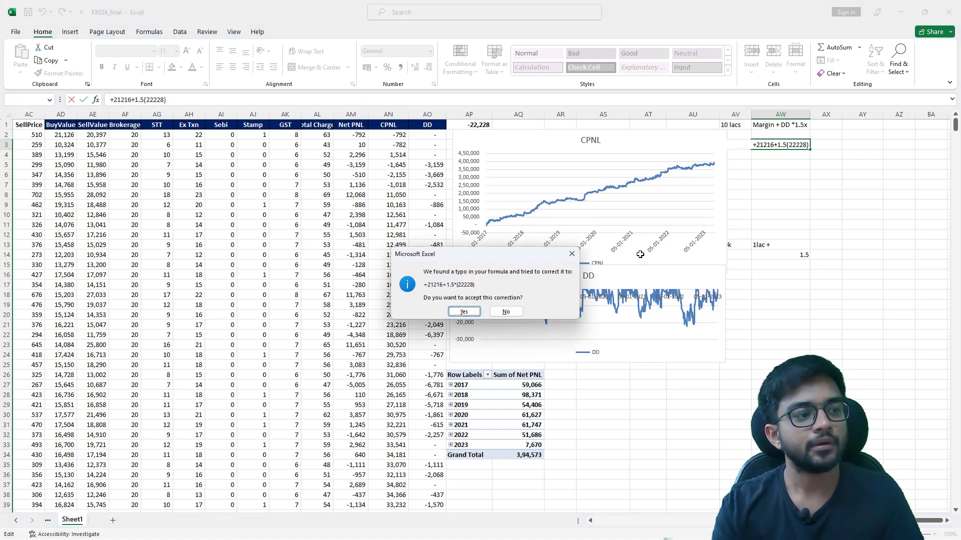
key("Return")
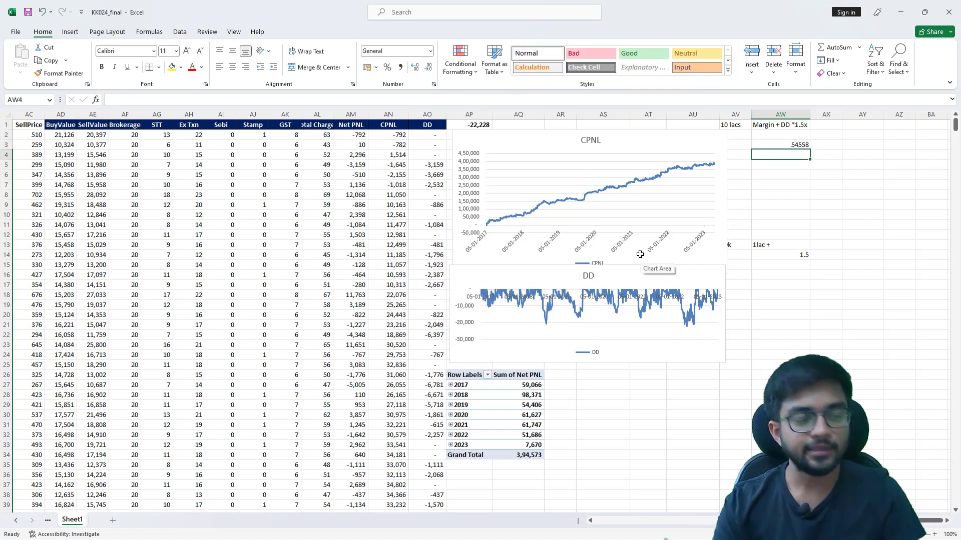
key("Up")
key("Down")
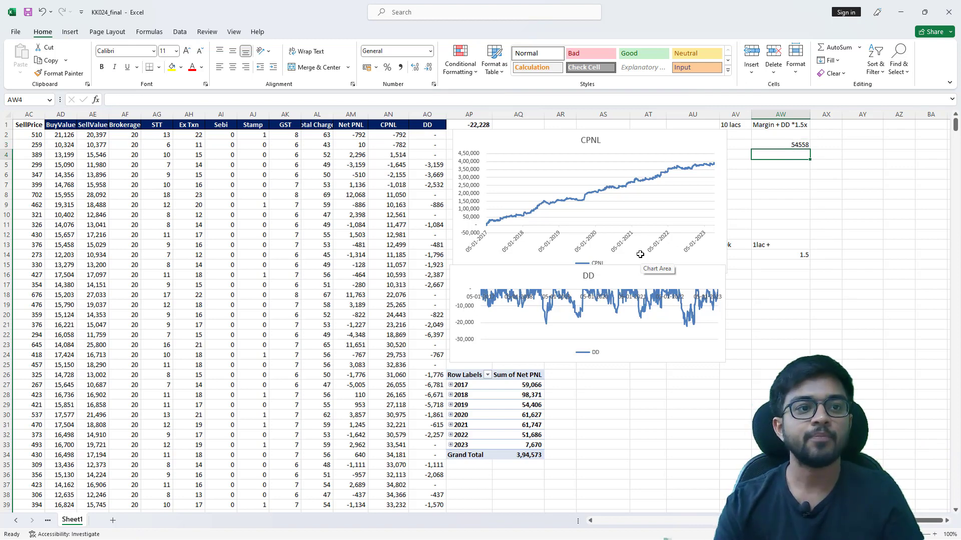
Try the side calculation 400*25 in AW5, two rows below the capital formula, and clear it again.
key("Down")
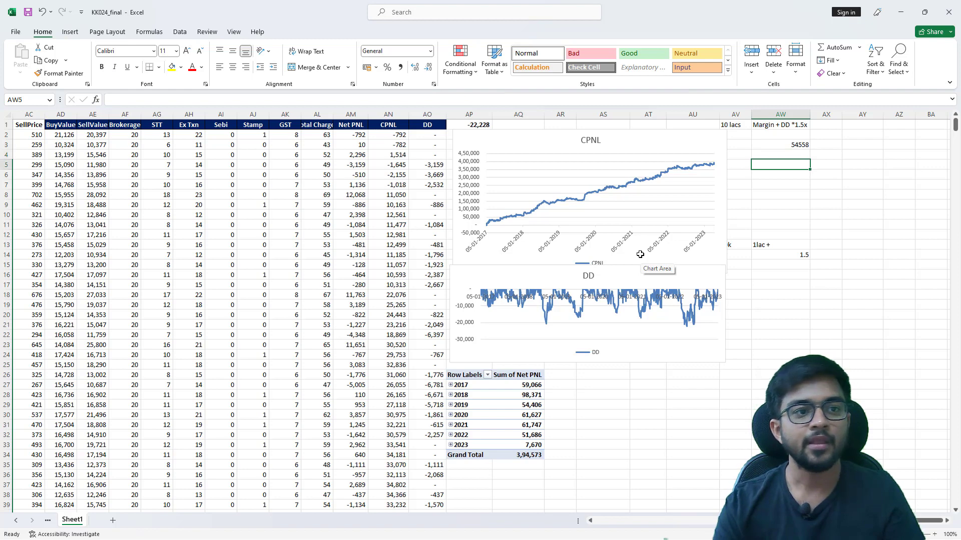
type("+")
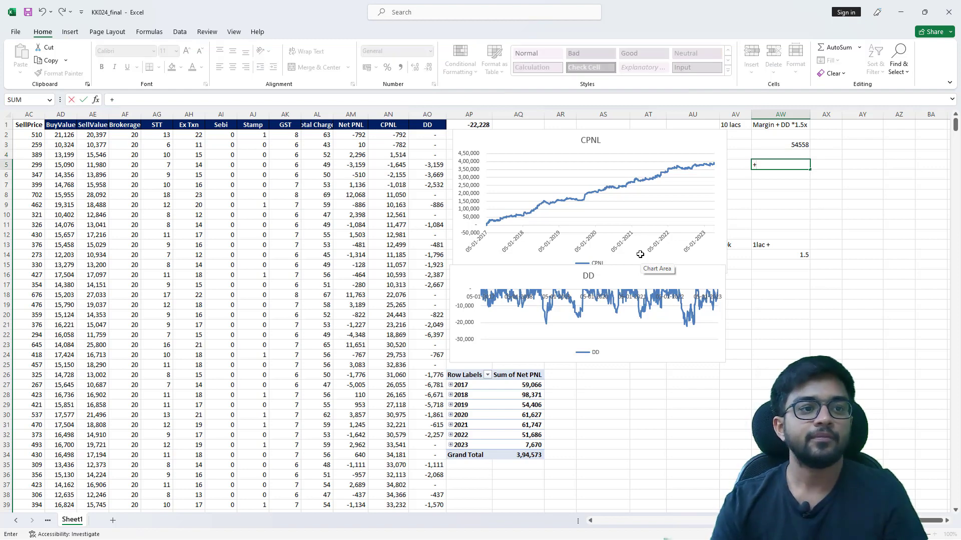
type("4000")
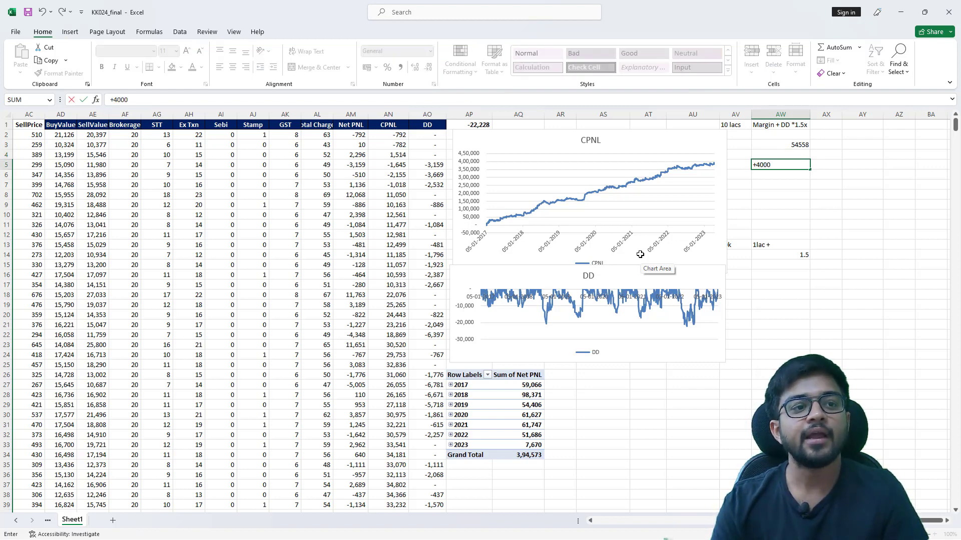
key("BackSpace")
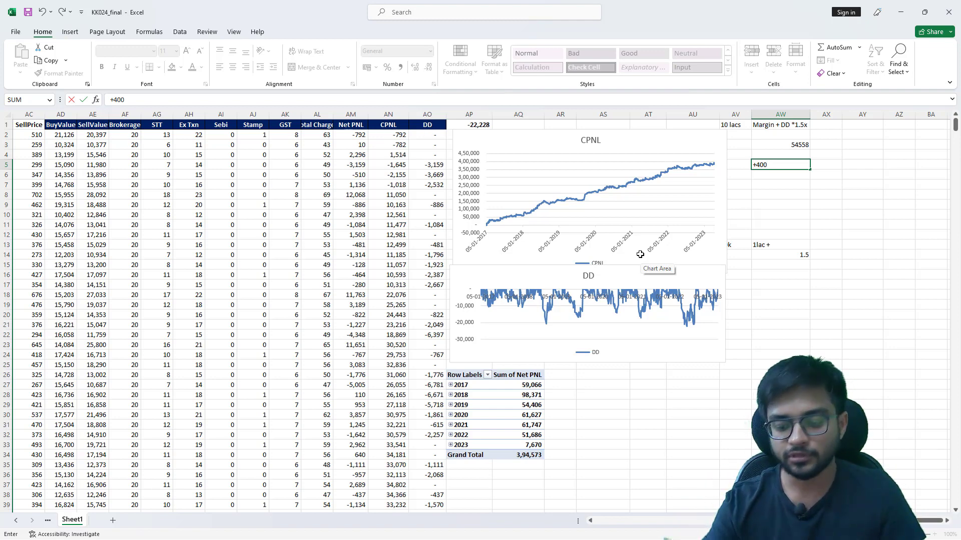
type("*25")
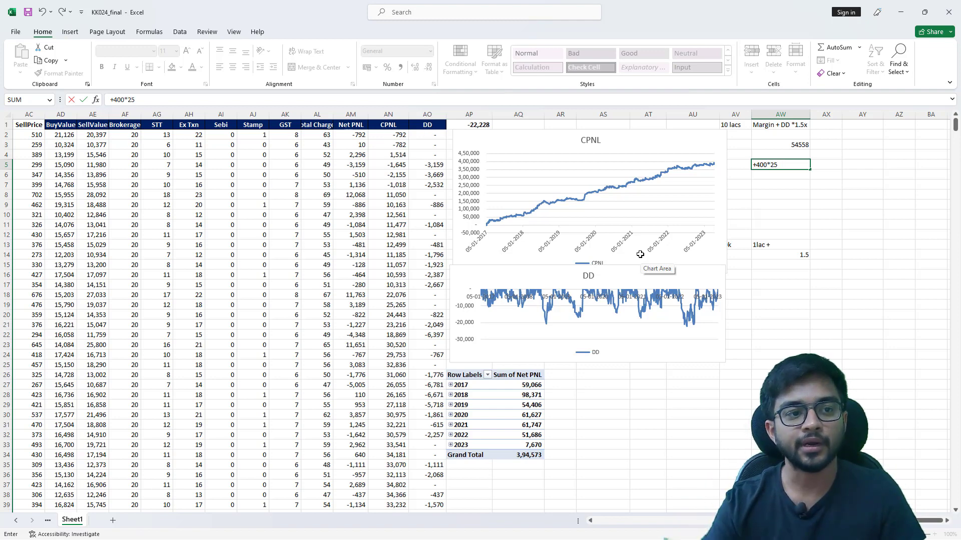
key("ctrl+Return")
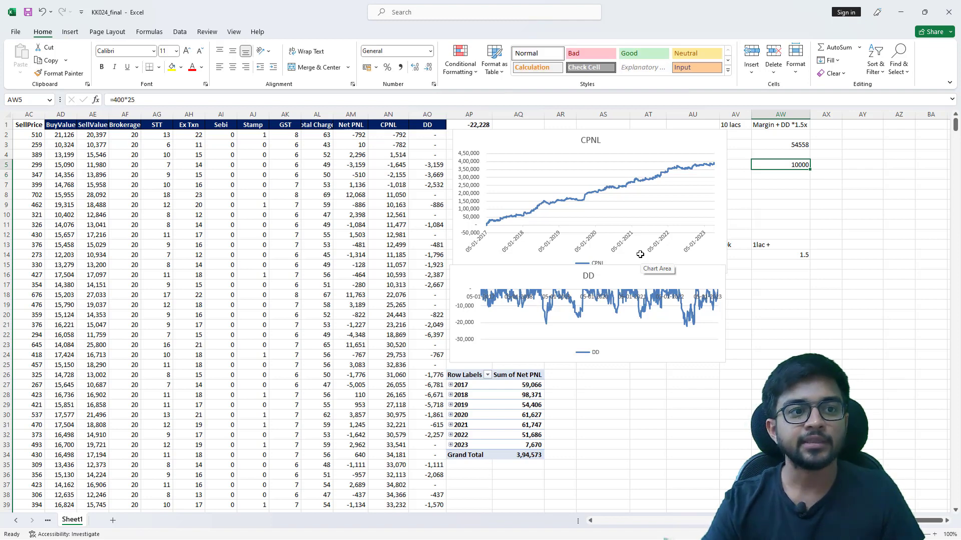
key("Delete")
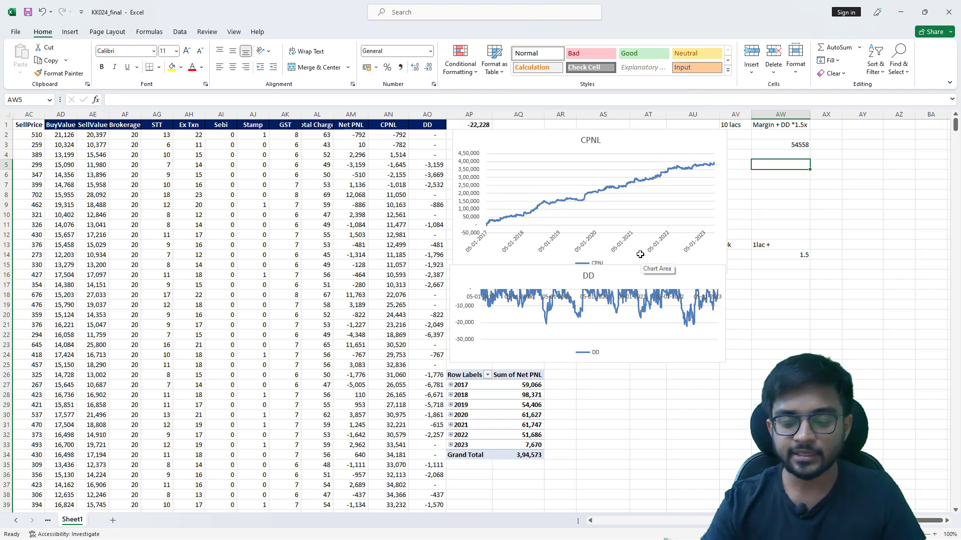
Try 12500 as a side amount in AW5, clear it and recheck the capital formula in AW3.
type("+40")
key("Escape")
type("+")
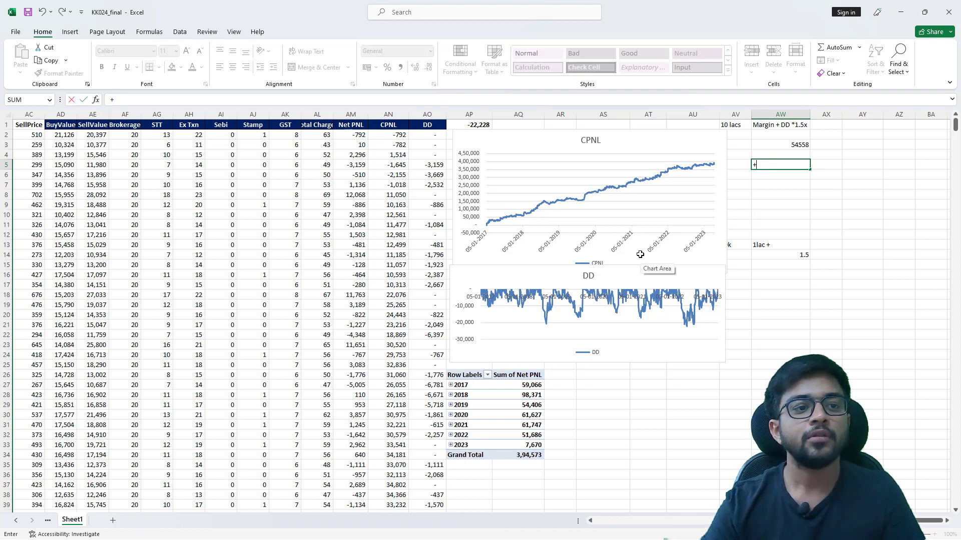
type("12500")
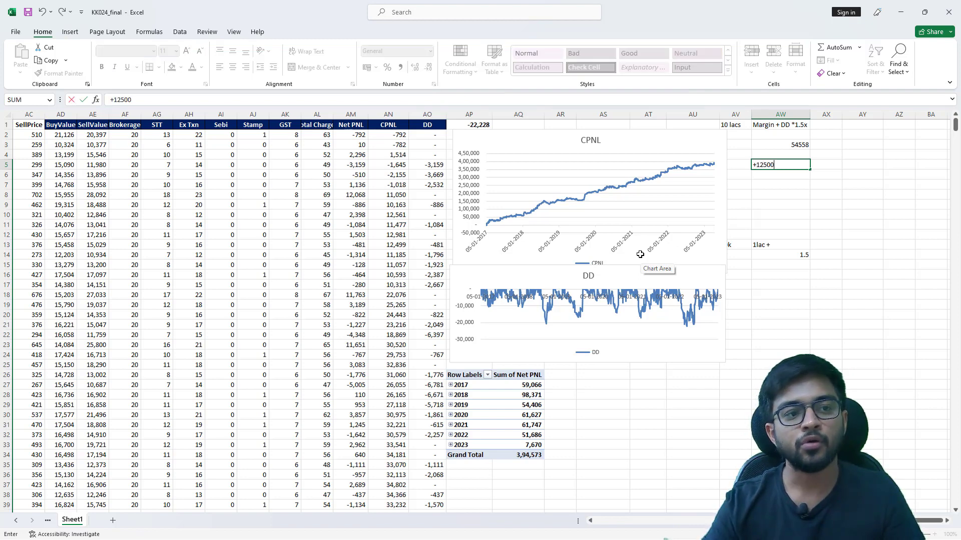
key("ctrl+Return")
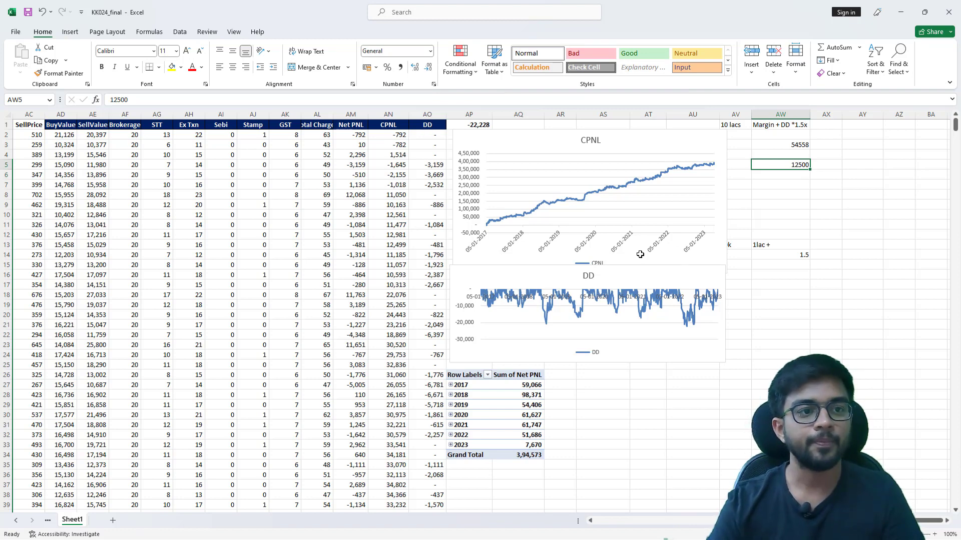
key("Up")
key("Up")
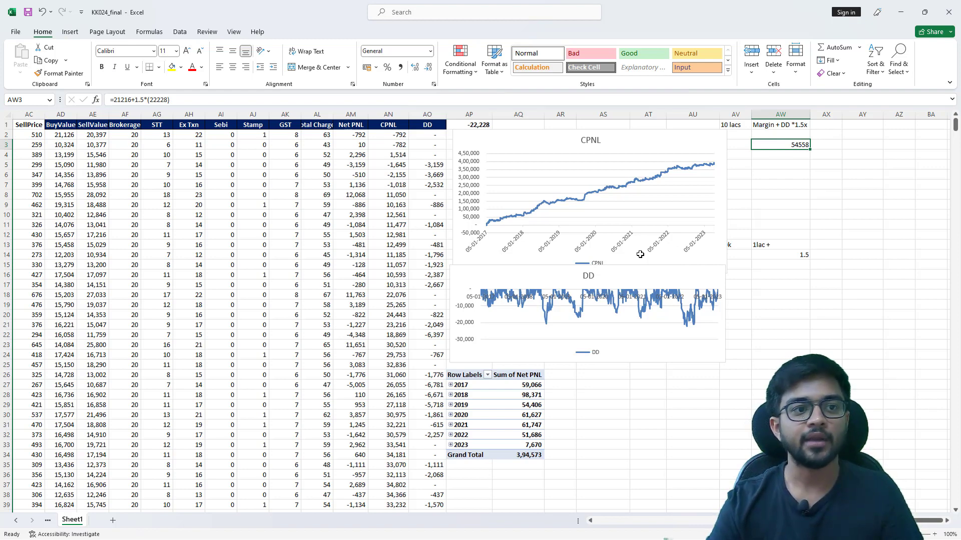
key("Down")
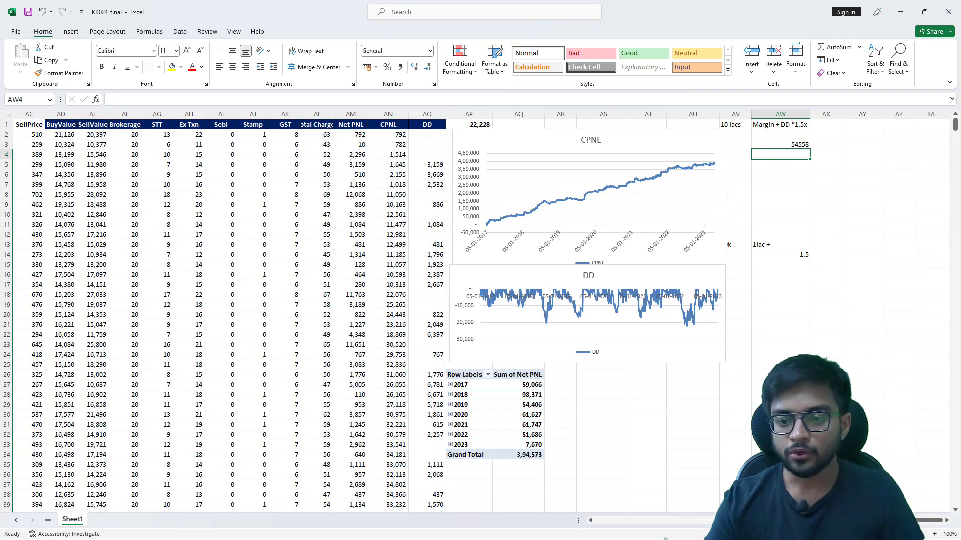